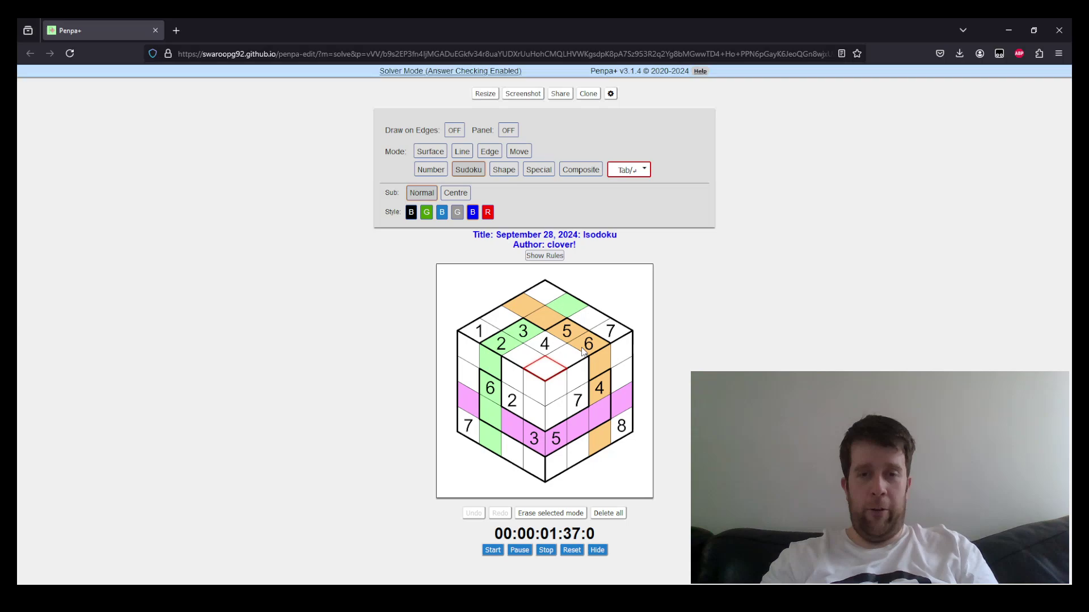
- Read the puzzle rules, then highlight the green line on the top face
{"action": "left_click", "coordinate": [539, 254]}
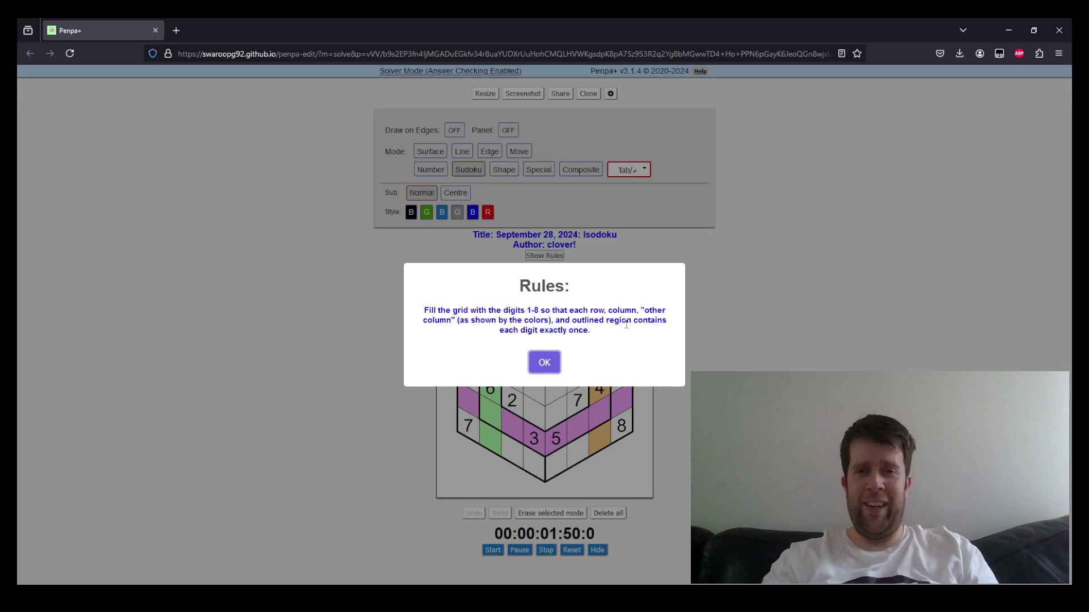
{"action": "left_click", "coordinate": [545, 362]}
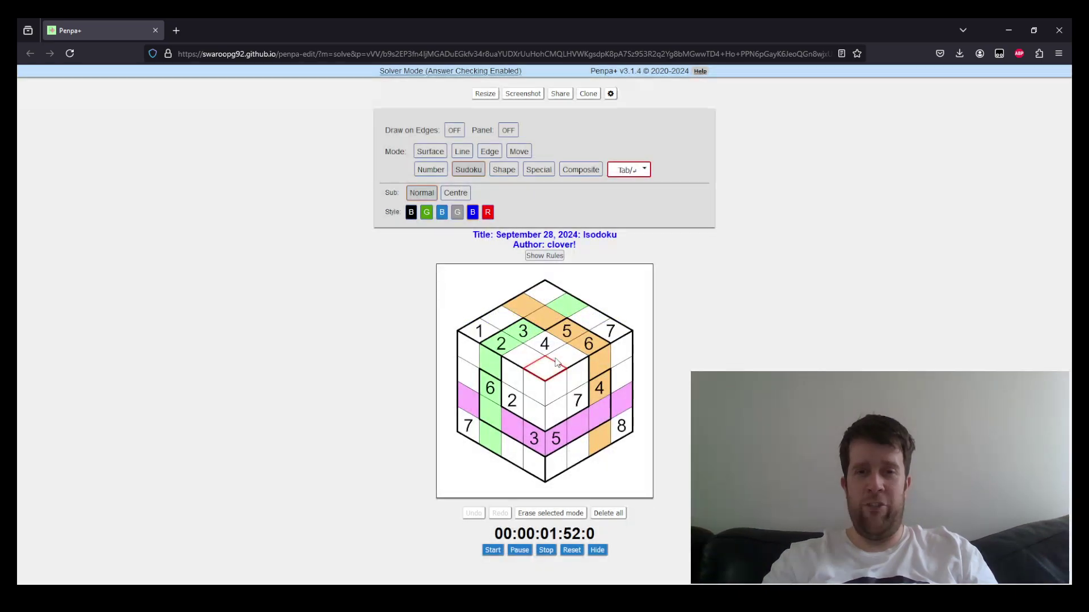
{"action": "left_click", "coordinate": [564, 311]}
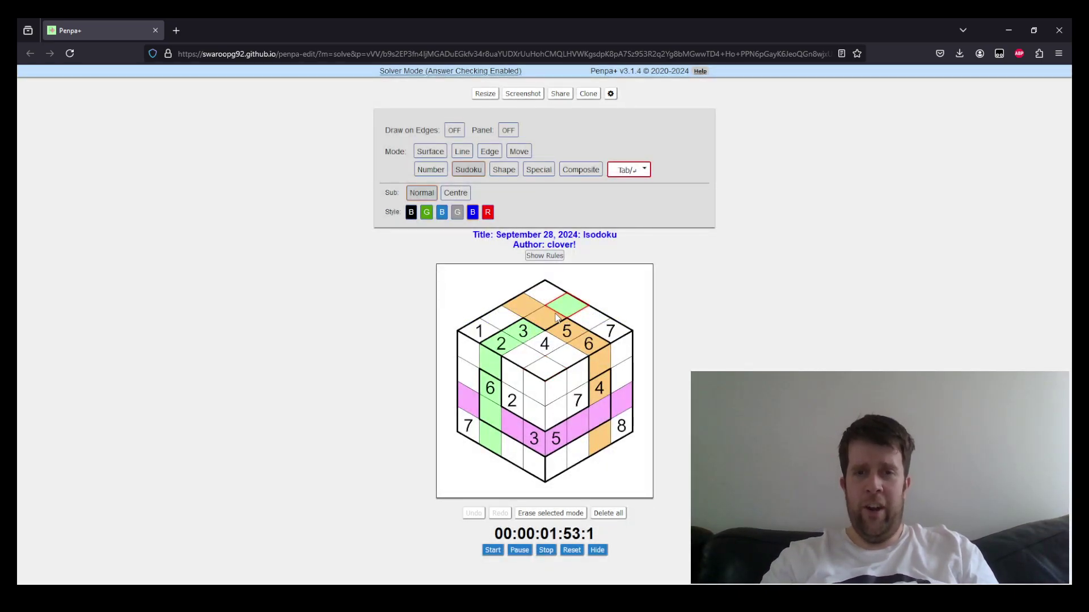
{"action": "left_click", "coordinate": [525, 334], "text": "ctrl"}
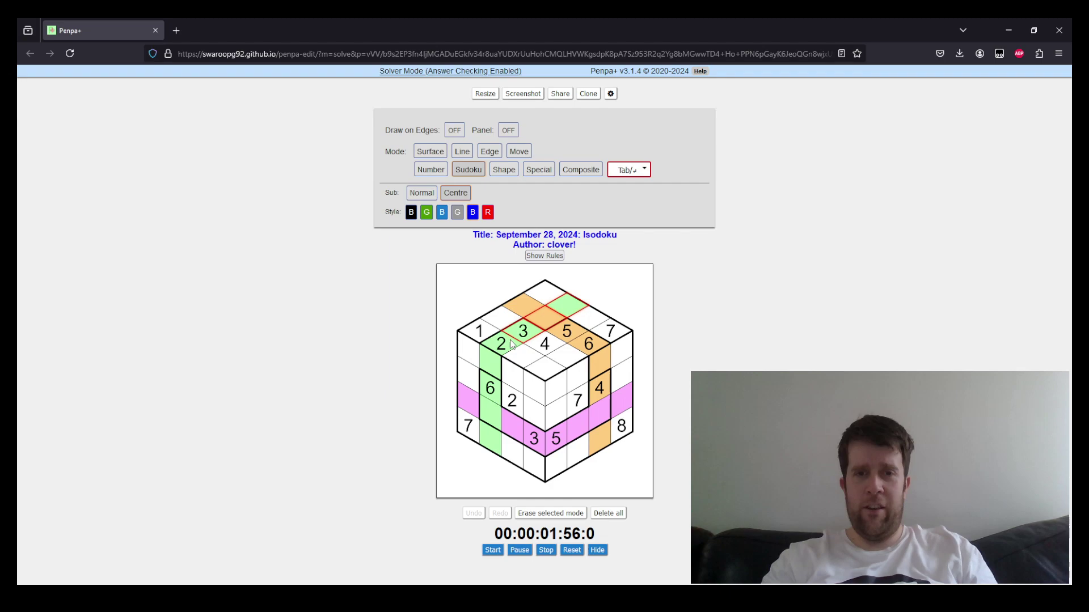
{"action": "left_click_drag", "start_coordinate": [491, 366], "coordinate": [493, 442]}
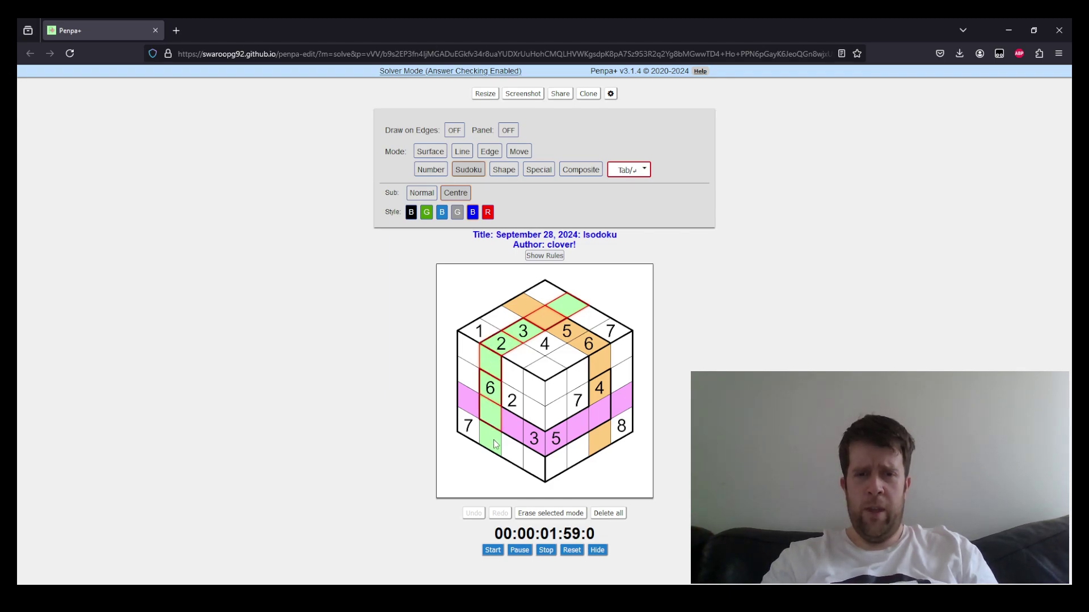
{"action": "key", "text": "ctrl"}
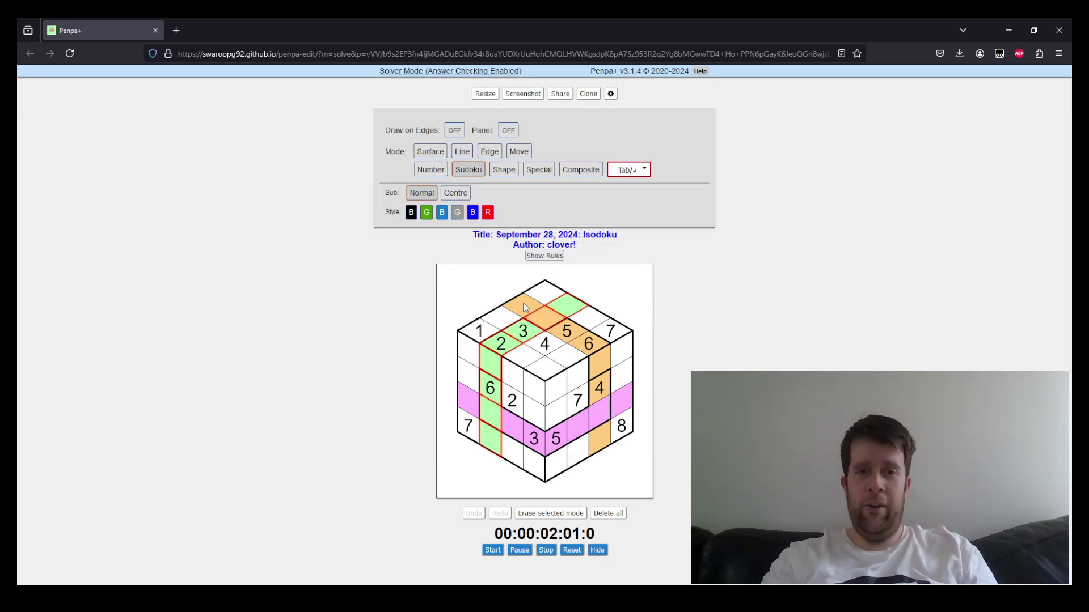
- Highlight the orange line down to the 6 and the pink row around the cube
{"action": "left_click", "coordinate": [524, 303]}
{"action": "key", "text": "ctrl"}
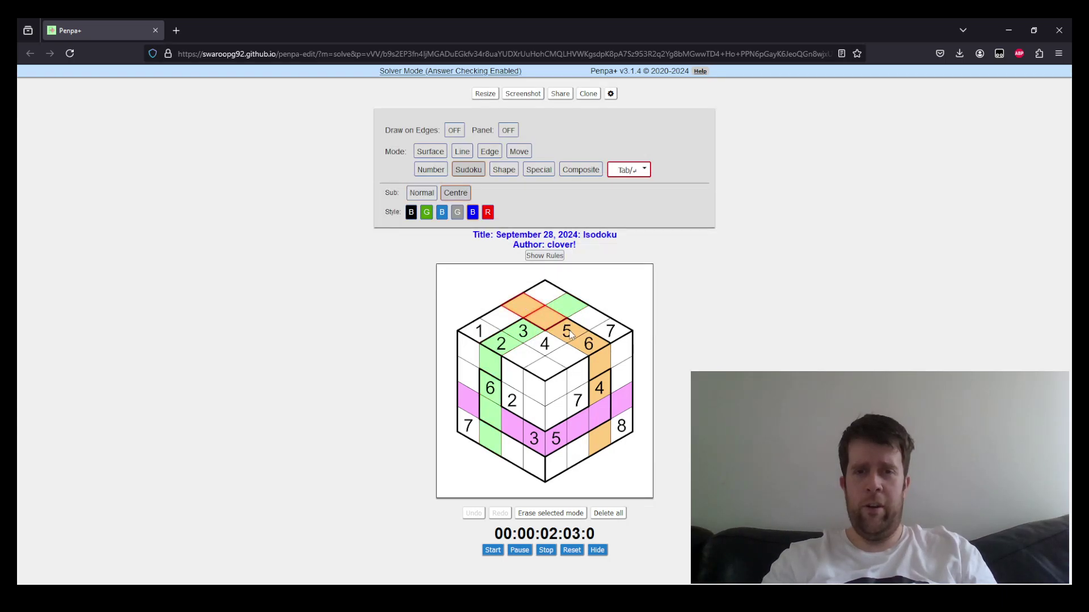
{"action": "mouse_move", "coordinate": [556, 329]}
{"action": "left_mouse_down"}
{"action": "mouse_move", "coordinate": [585, 344]}
{"action": "mouse_move", "coordinate": [594, 391]}
{"action": "left_mouse_up"}
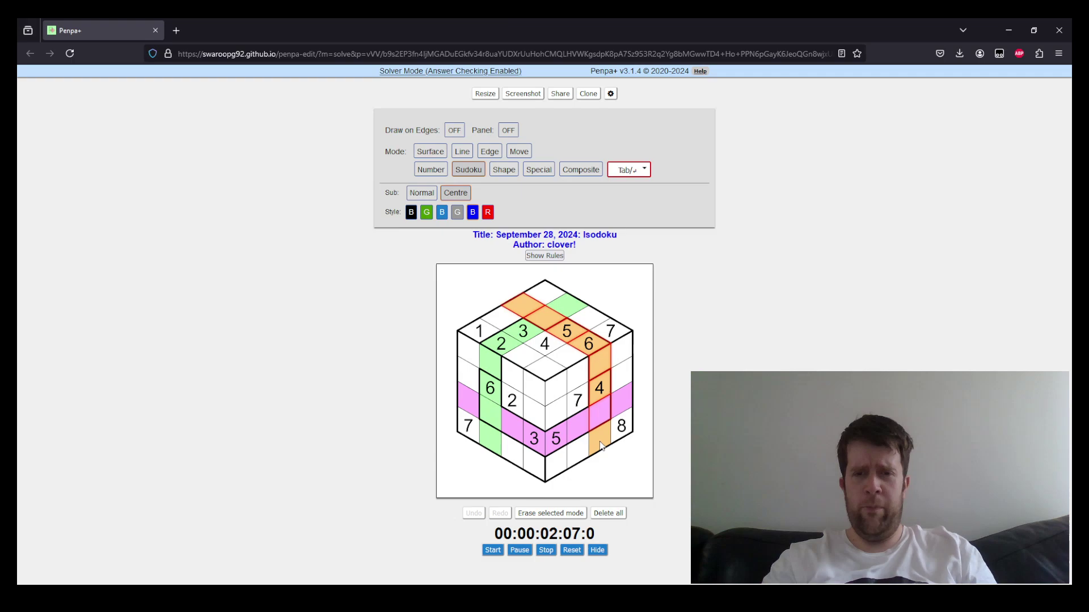
{"action": "left_click", "coordinate": [473, 402]}
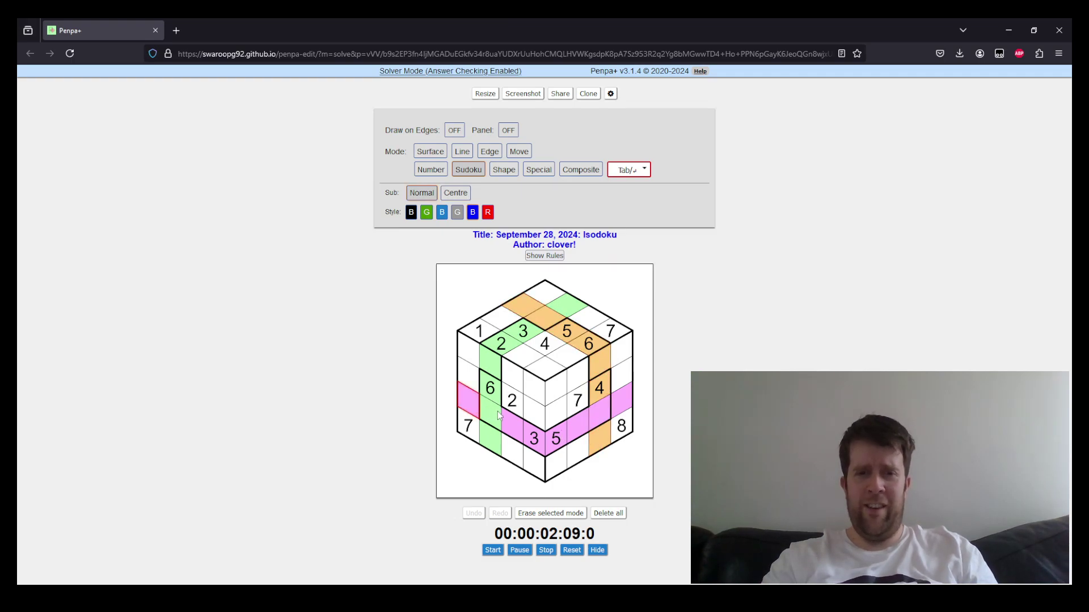
{"action": "key", "text": "shift"}
{"action": "mouse_move", "coordinate": [497, 412]}
{"action": "left_mouse_down"}
{"action": "mouse_move", "coordinate": [551, 438]}
{"action": "mouse_move", "coordinate": [602, 418]}
{"action": "mouse_move", "coordinate": [626, 381]}
{"action": "left_mouse_up"}
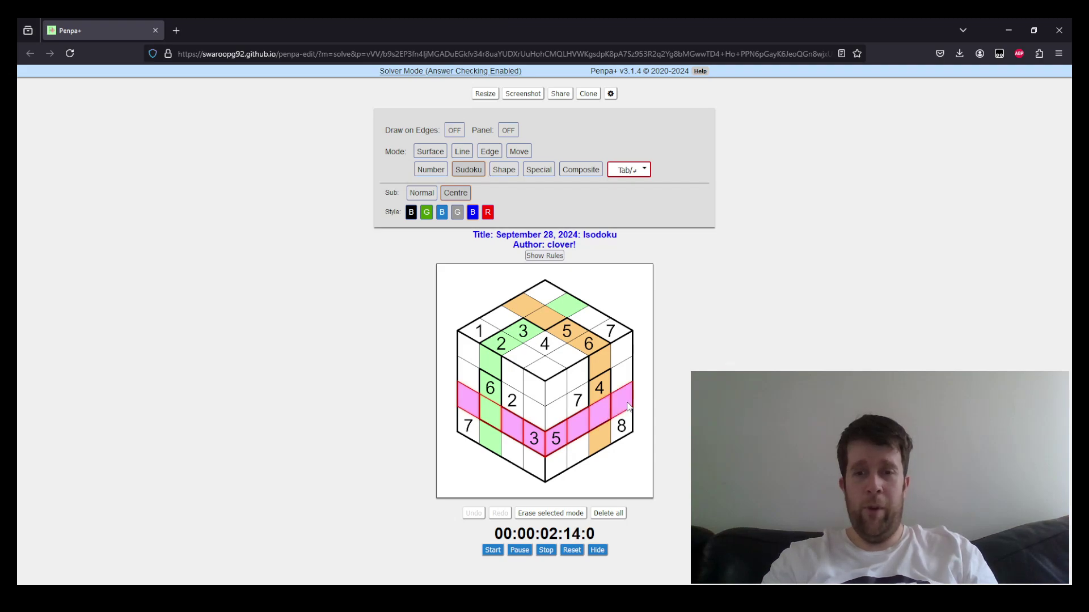
{"action": "left_click", "coordinate": [624, 374]}
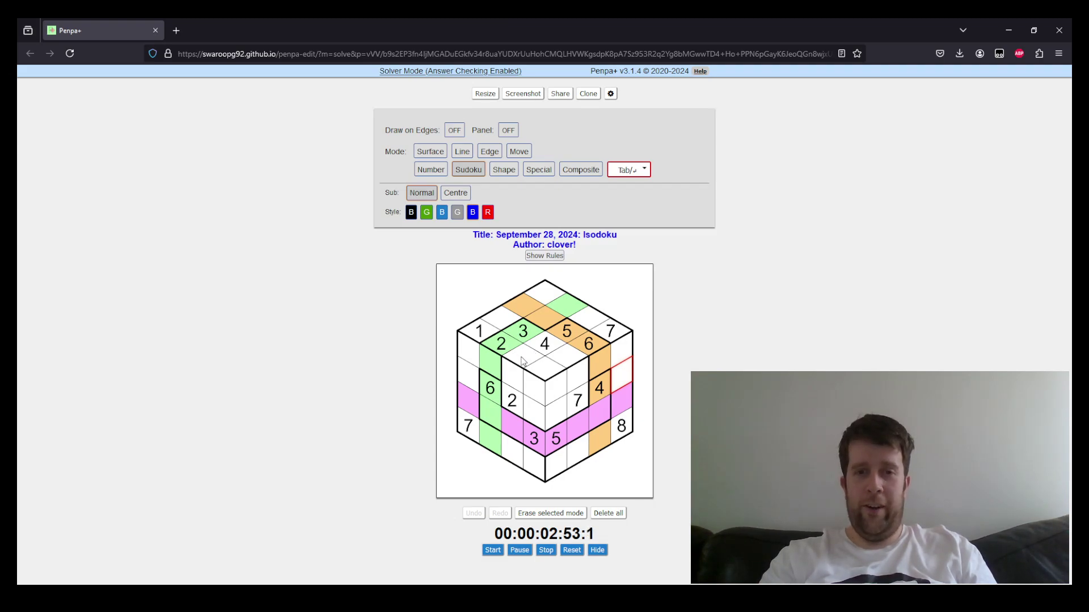
- Enter 1 in the top-face cell below the 5
{"action": "left_click", "coordinate": [522, 362]}
{"action": "key", "text": "c"}
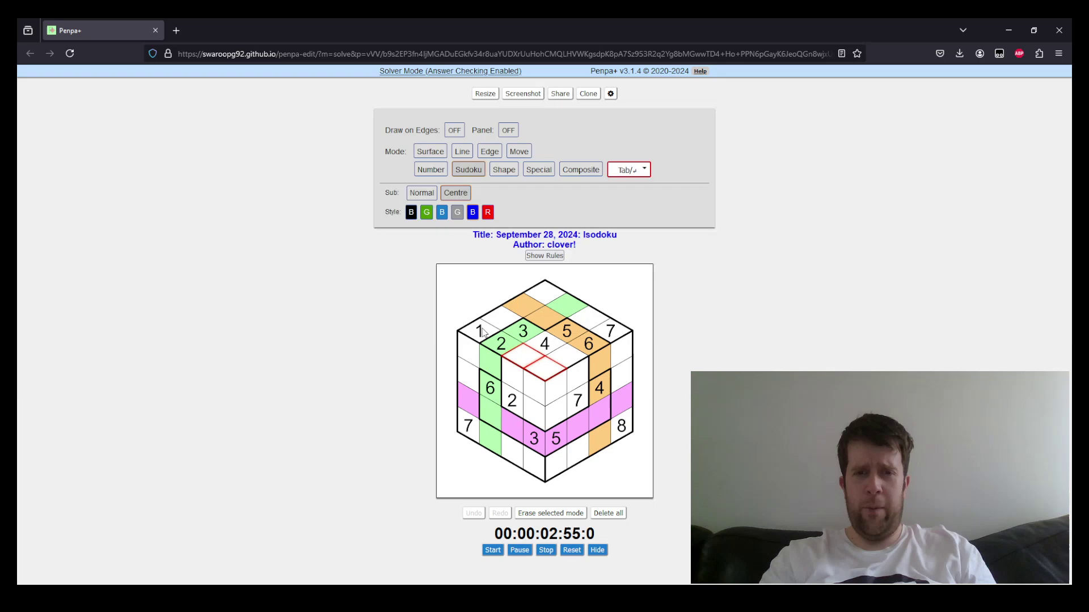
{"action": "key", "text": "z"}
{"action": "left_click", "coordinate": [562, 358]}
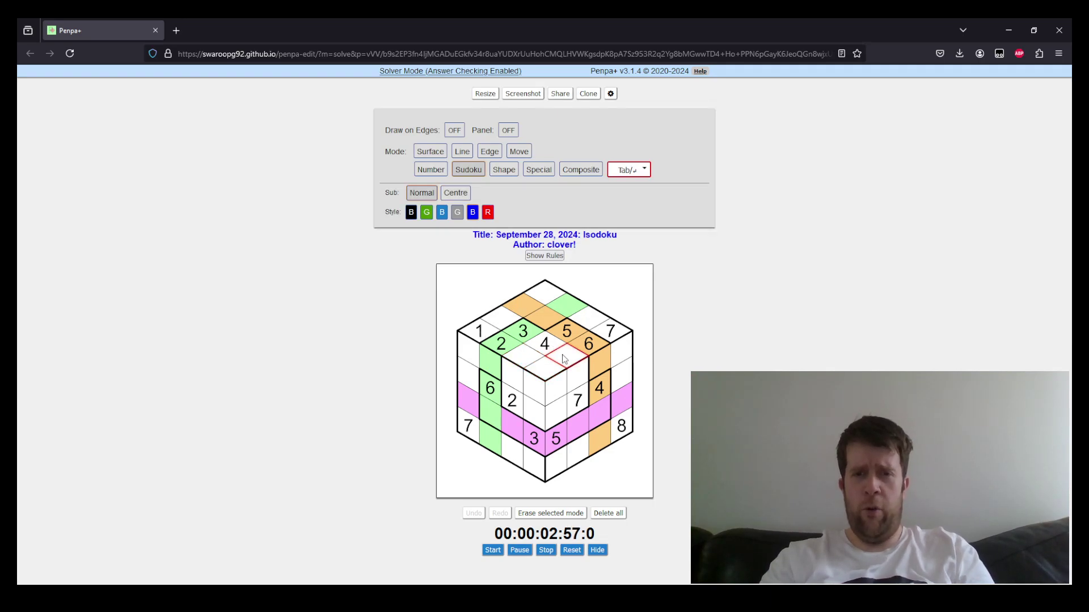
{"action": "type", "text": "1"}
{"action": "key", "text": "Up"}
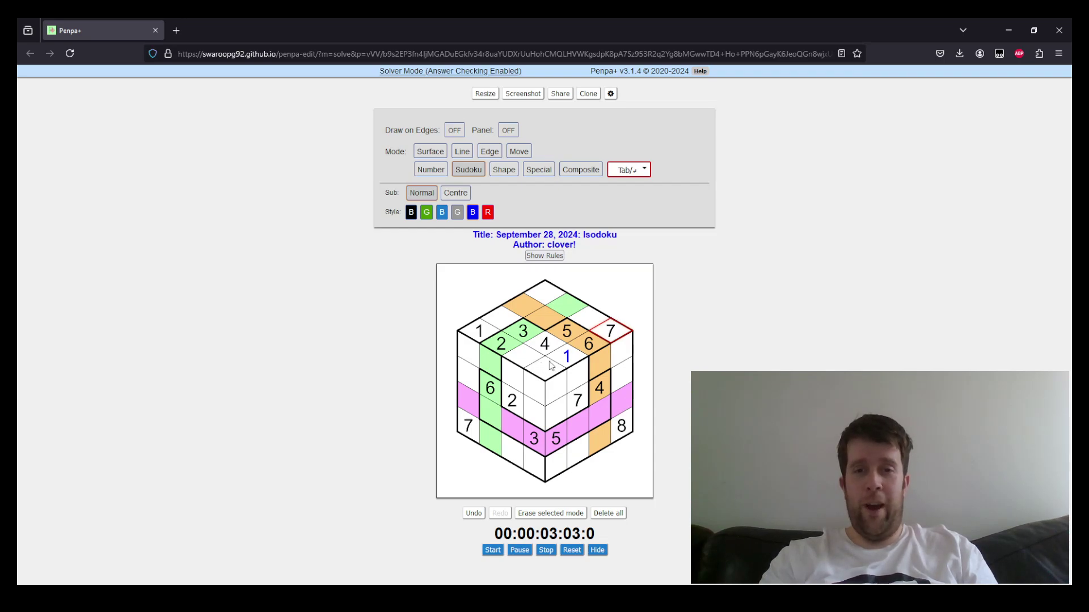
- Enter 7 below the 3 and 8 in the top face's front corner cell
{"action": "left_click", "coordinate": [528, 361]}
{"action": "type", "text": "7"}
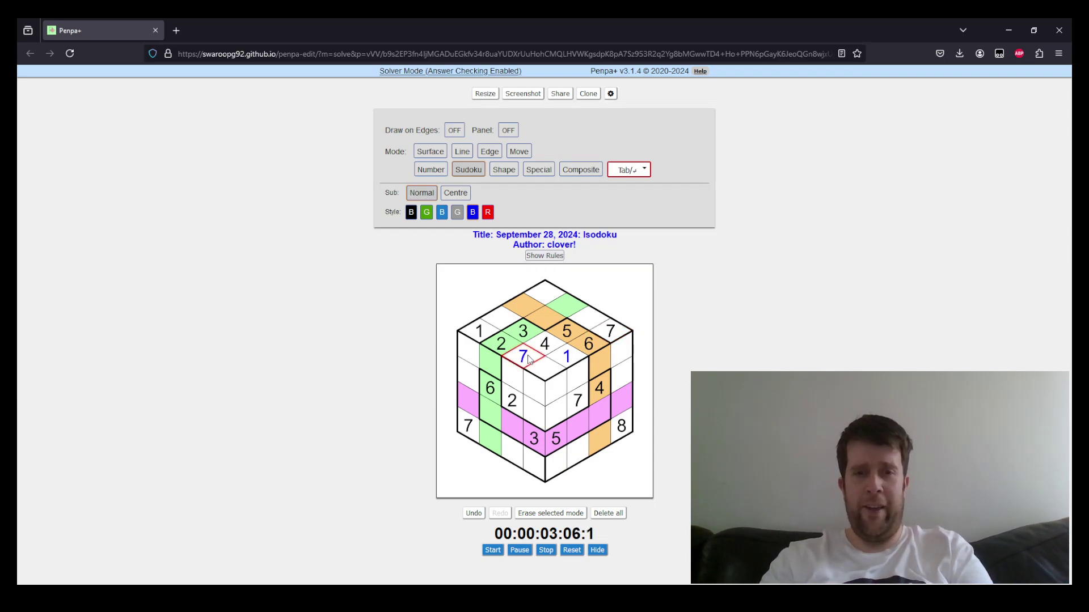
{"action": "left_click", "coordinate": [547, 372]}
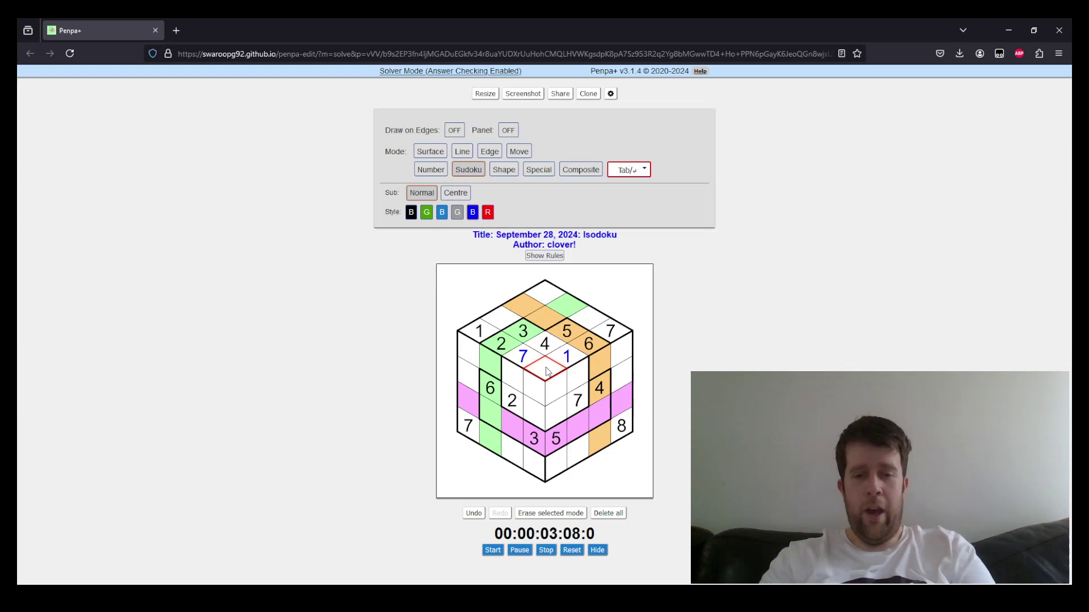
{"action": "type", "text": "8"}
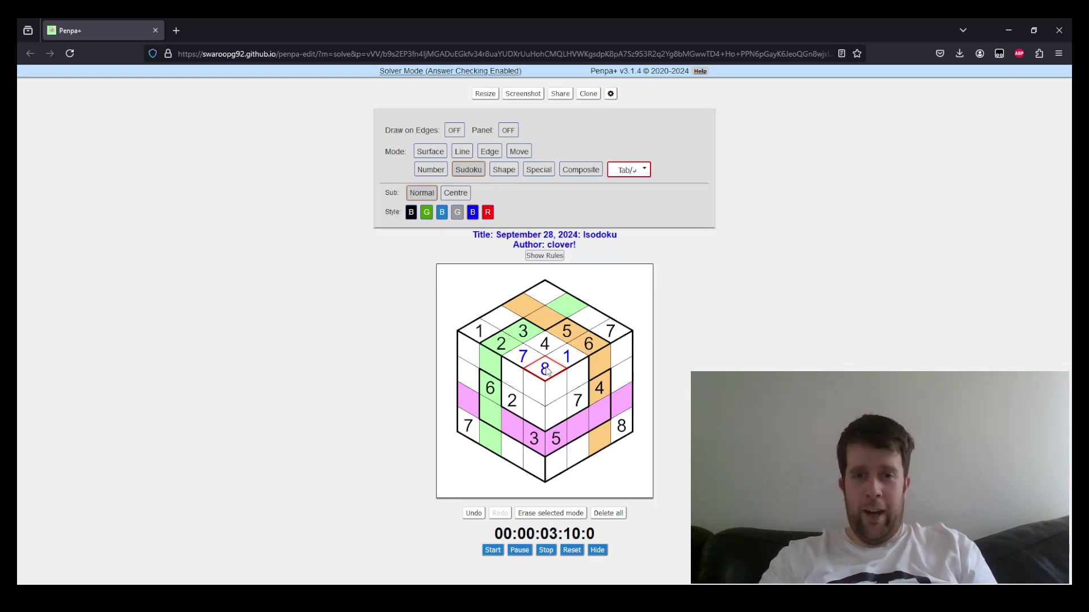
{"action": "left_click", "coordinate": [521, 385]}
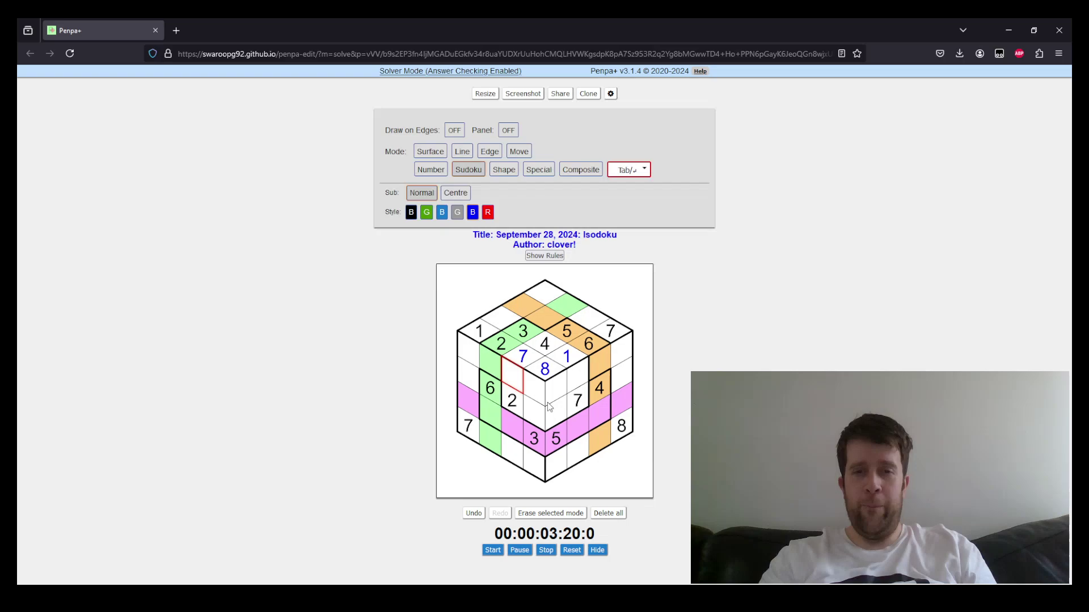
{"action": "left_click", "coordinate": [482, 337]}
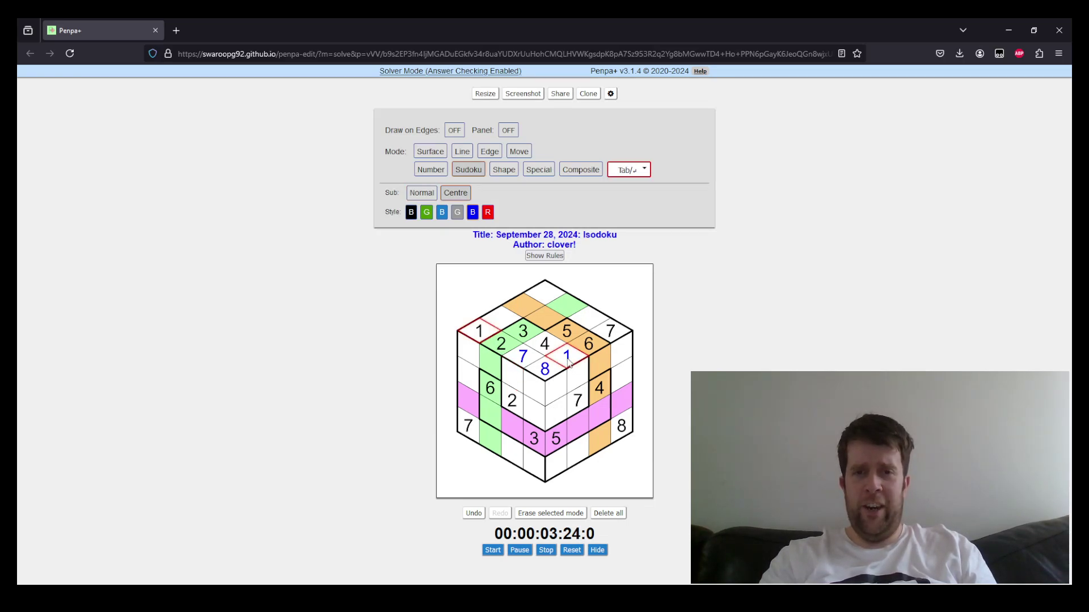
{"action": "left_click", "coordinate": [567, 385]}
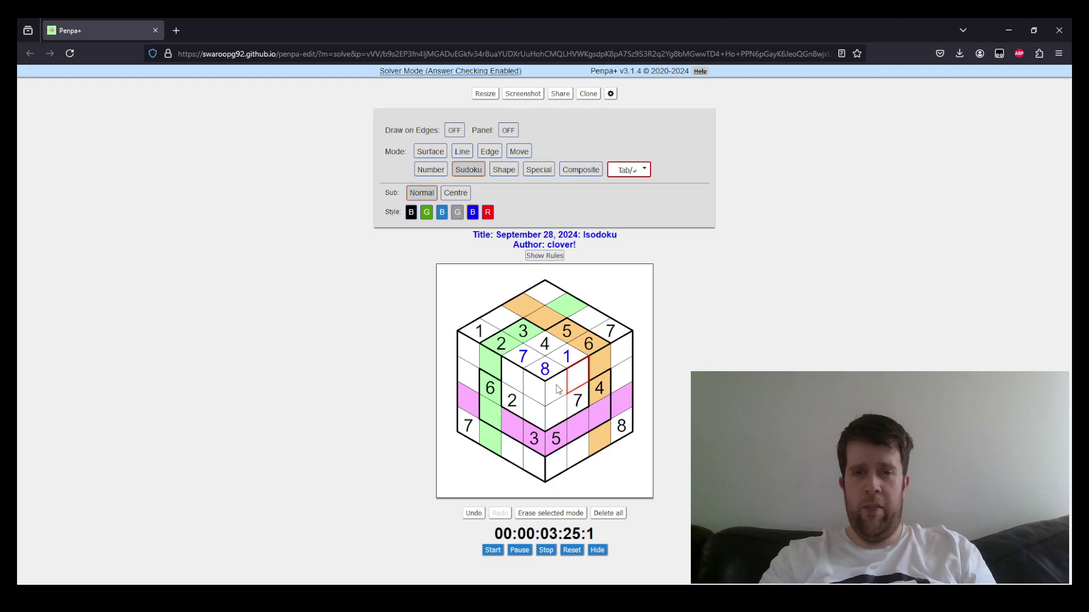
- Place a 1 in the left-face cell above the 2
{"action": "left_click", "coordinate": [554, 398], "text": "ctrl"}
{"action": "left_click", "coordinate": [559, 415], "text": "ctrl"}
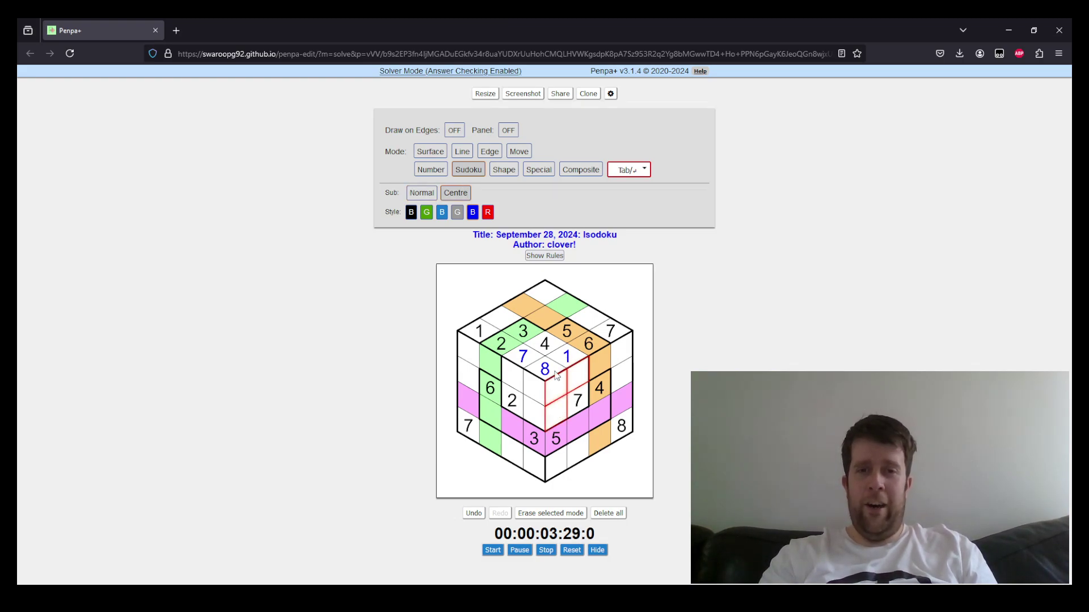
{"action": "left_click", "coordinate": [537, 389], "text": "ctrl"}
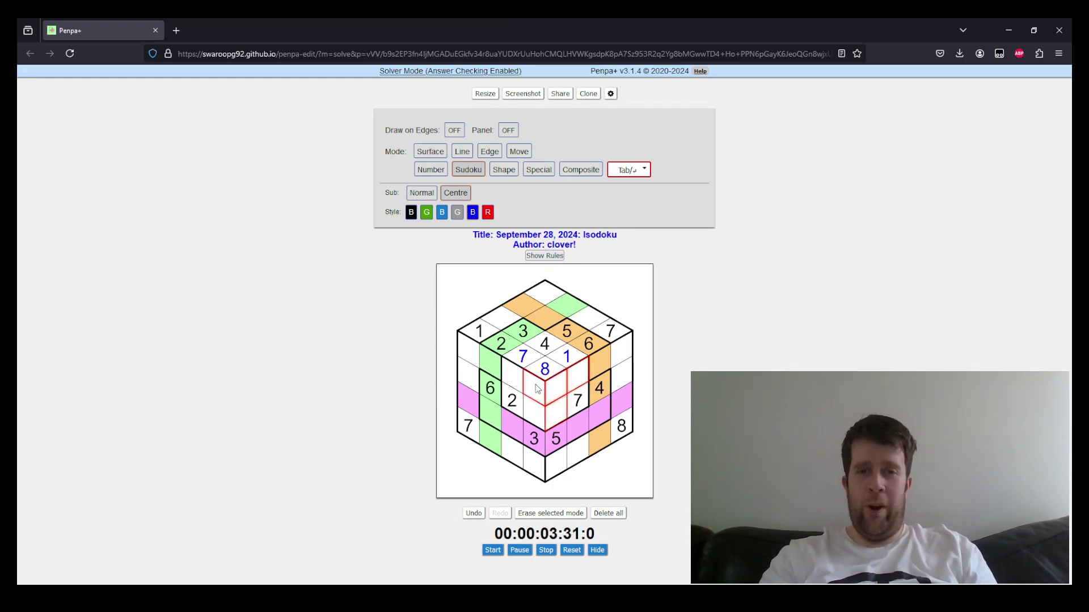
{"action": "left_click", "coordinate": [530, 414], "text": "ctrl"}
{"action": "left_click", "coordinate": [515, 385]}
{"action": "type", "text": "1"}
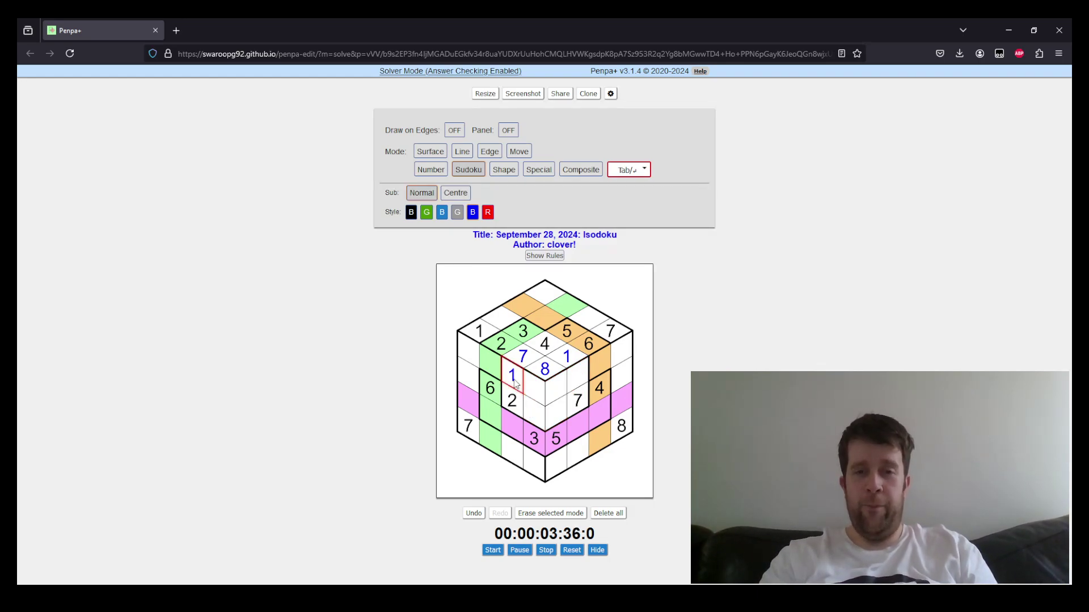
- Place an 8 above the right-face 7 and mark 46 in the two cells below the central 8
{"action": "left_click", "coordinate": [546, 371]}
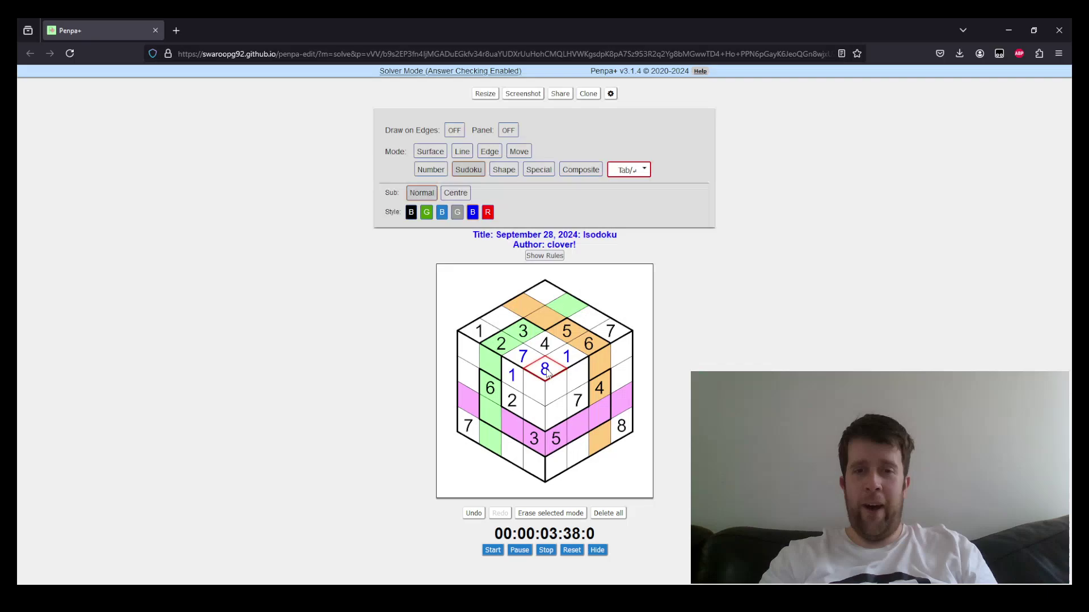
{"action": "left_click", "coordinate": [530, 409], "text": "shift"}
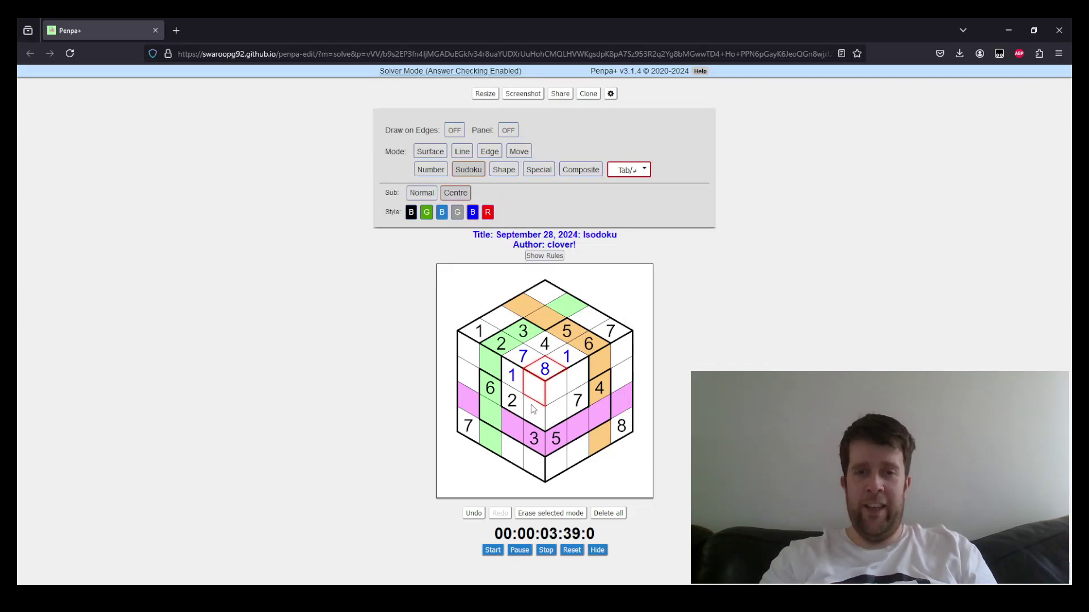
{"action": "mouse_move", "coordinate": [532, 409]}
{"action": "left_mouse_down"}
{"action": "mouse_move", "coordinate": [550, 398]}
{"action": "mouse_move", "coordinate": [559, 408]}
{"action": "left_mouse_up"}
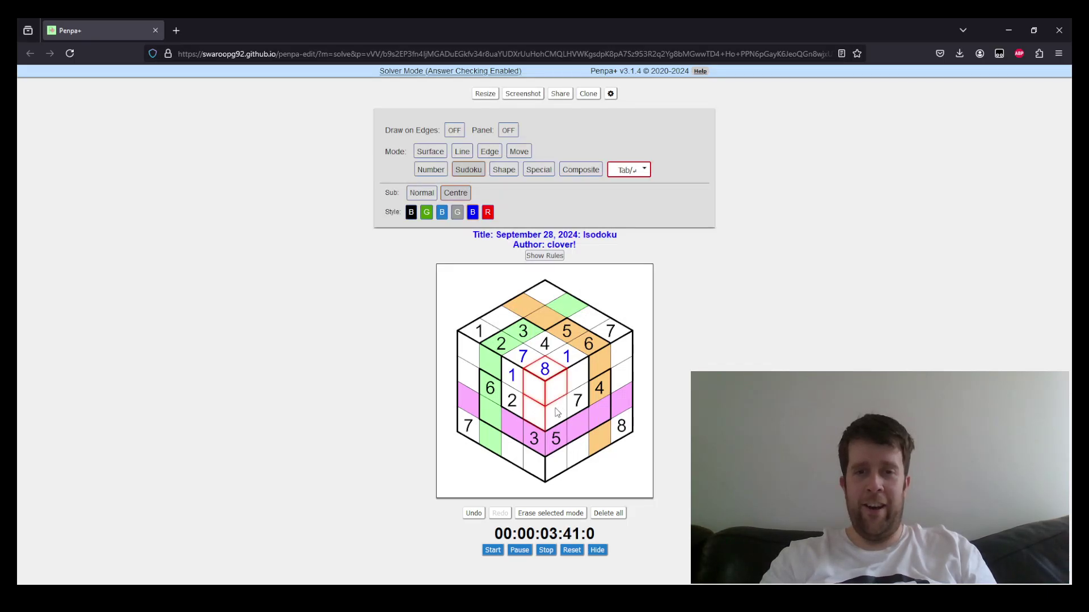
{"action": "key", "text": "z"}
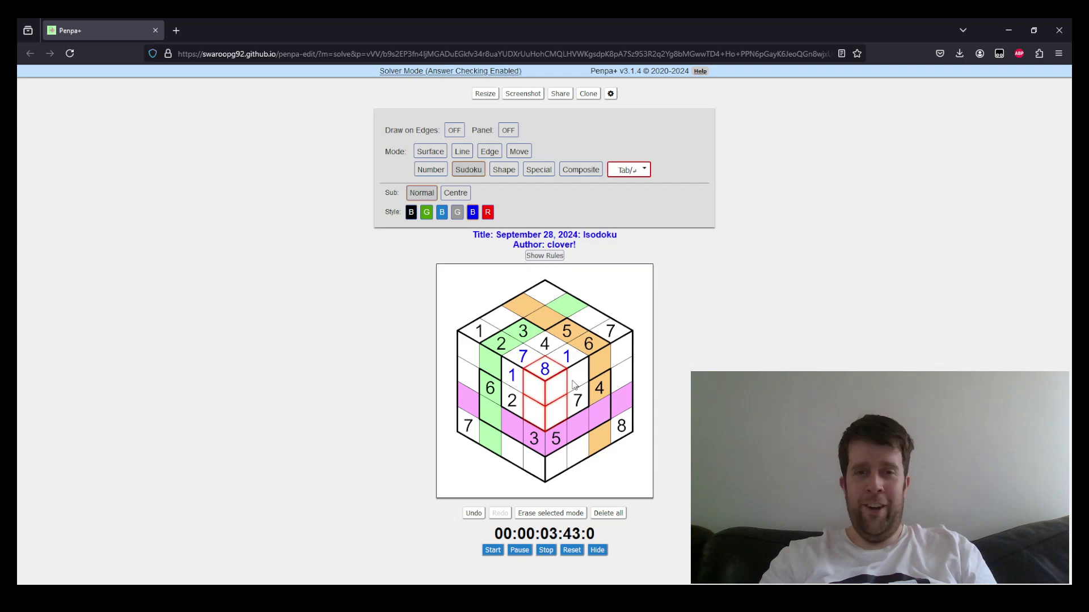
{"action": "left_click", "coordinate": [572, 385]}
{"action": "type", "text": "8"}
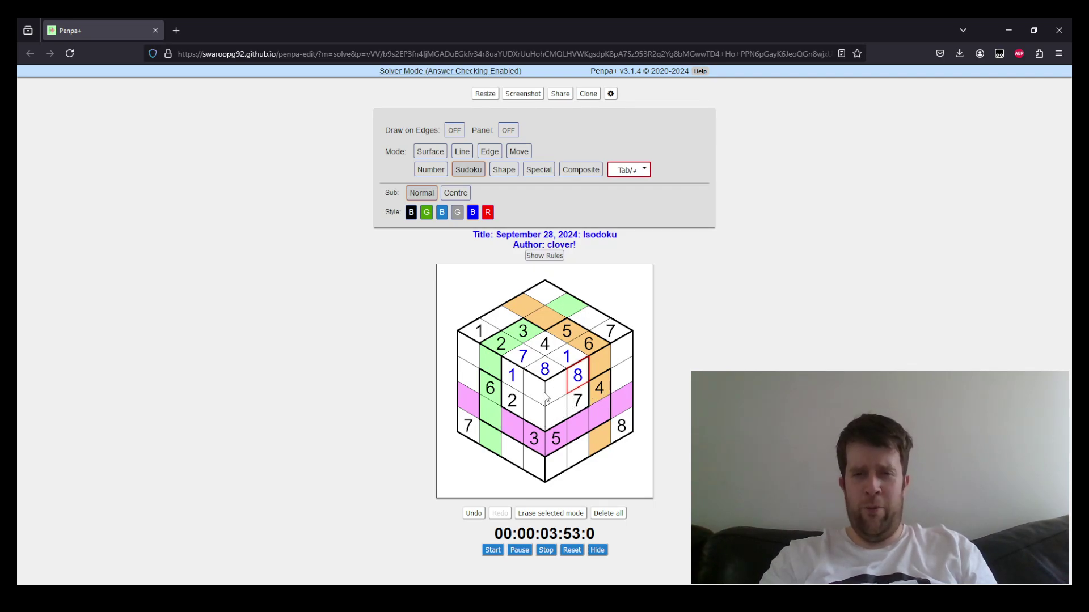
{"action": "left_click_drag", "start_coordinate": [536, 392], "coordinate": [554, 395]}
{"action": "type", "text": "z"}
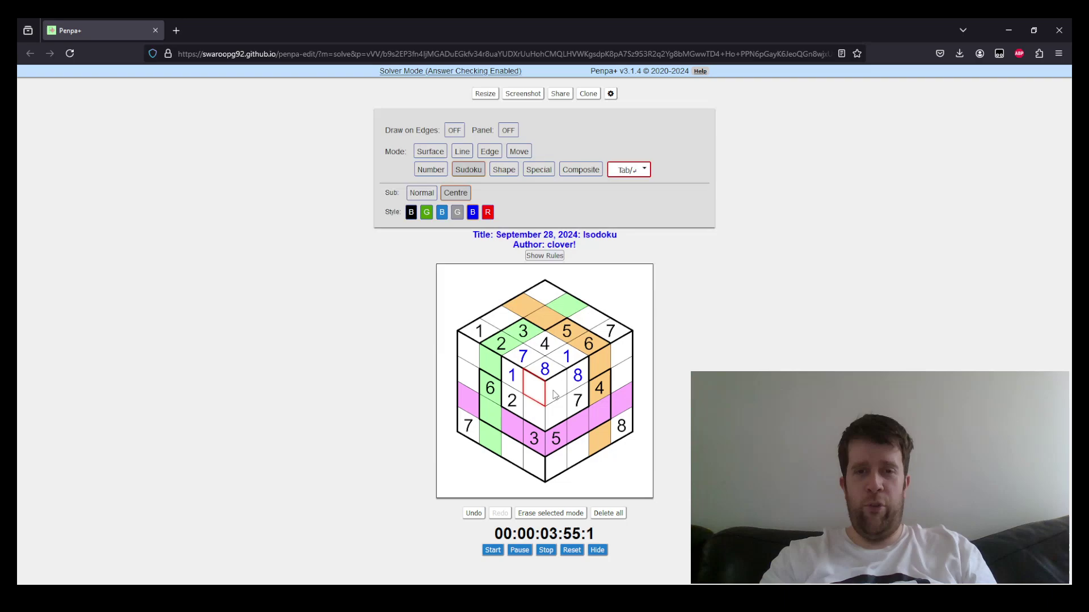
{"action": "type", "text": "46"}
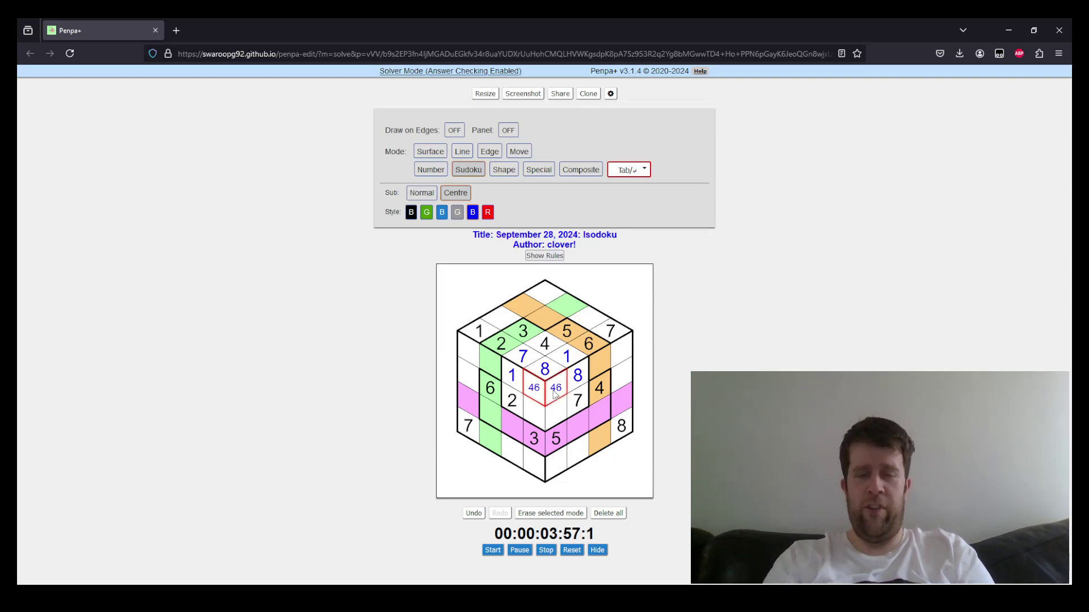
{"action": "type", "text": "z"}
- Resolve the centre 46 pair into 4 and 6
{"action": "left_click", "coordinate": [585, 349]}
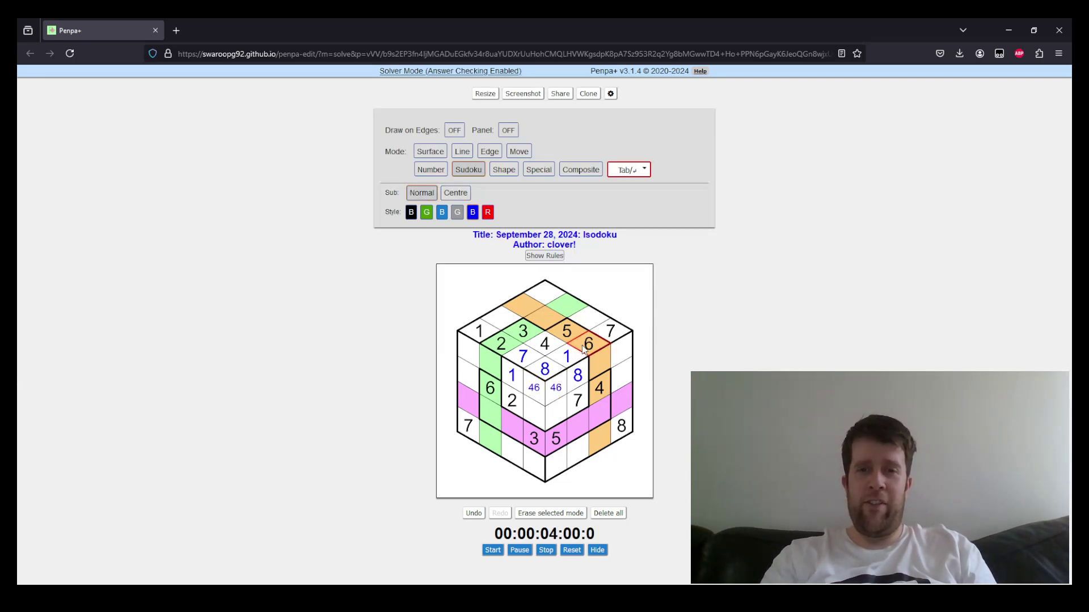
{"action": "left_click", "coordinate": [536, 393]}
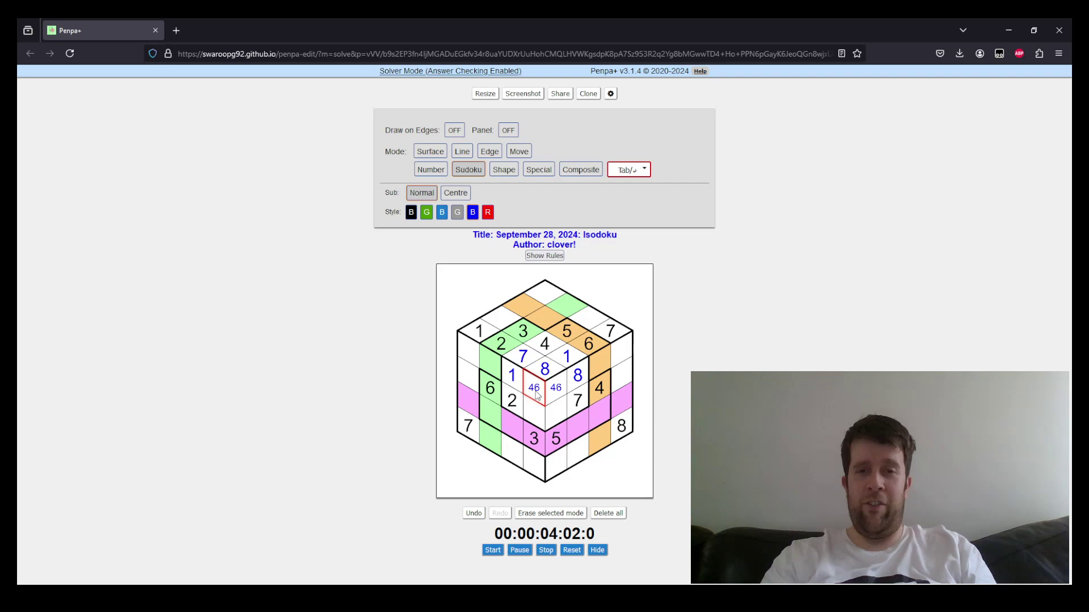
{"action": "type", "text": "4"}
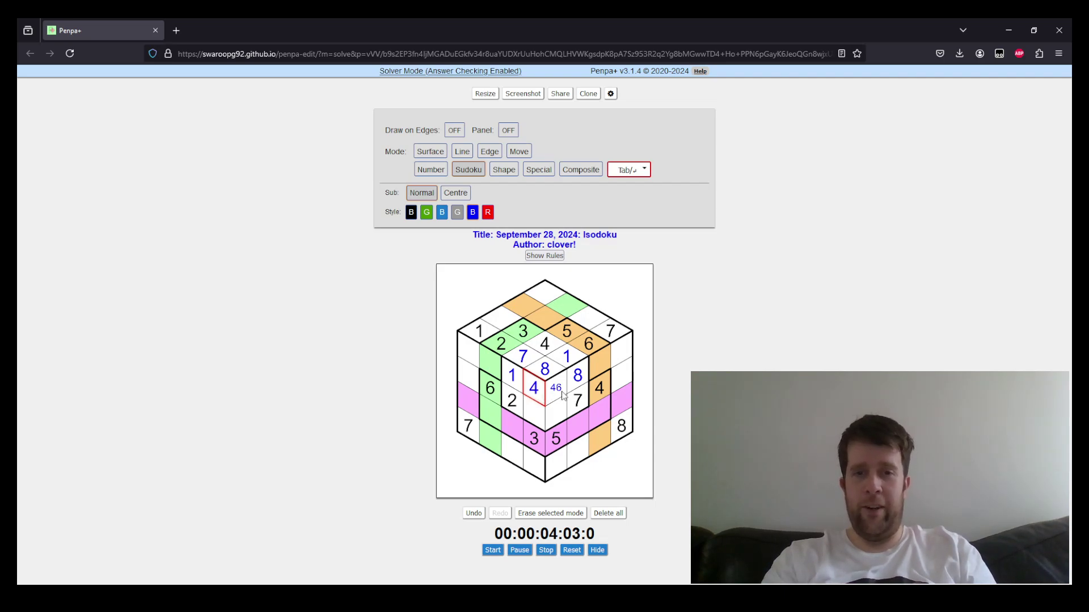
{"action": "left_click", "coordinate": [562, 393]}
{"action": "type", "text": "6"}
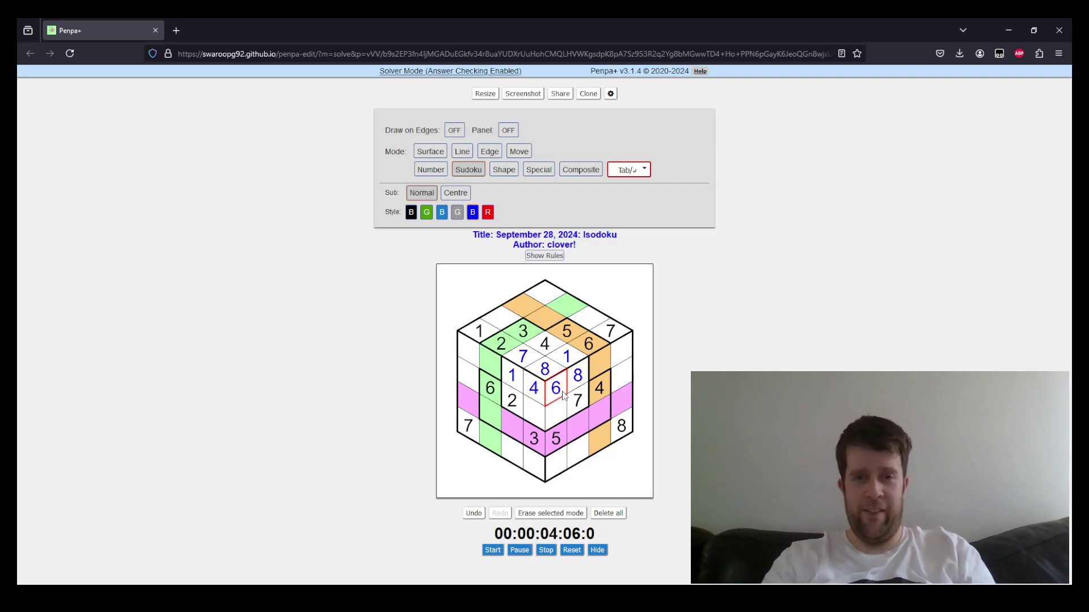
- Fill 5 and 3 below the 4 and 6, and a 4 in the bottom cell
{"action": "left_click", "coordinate": [545, 443]}
{"action": "key", "text": "Tab"}
{"action": "key", "text": "Tab"}
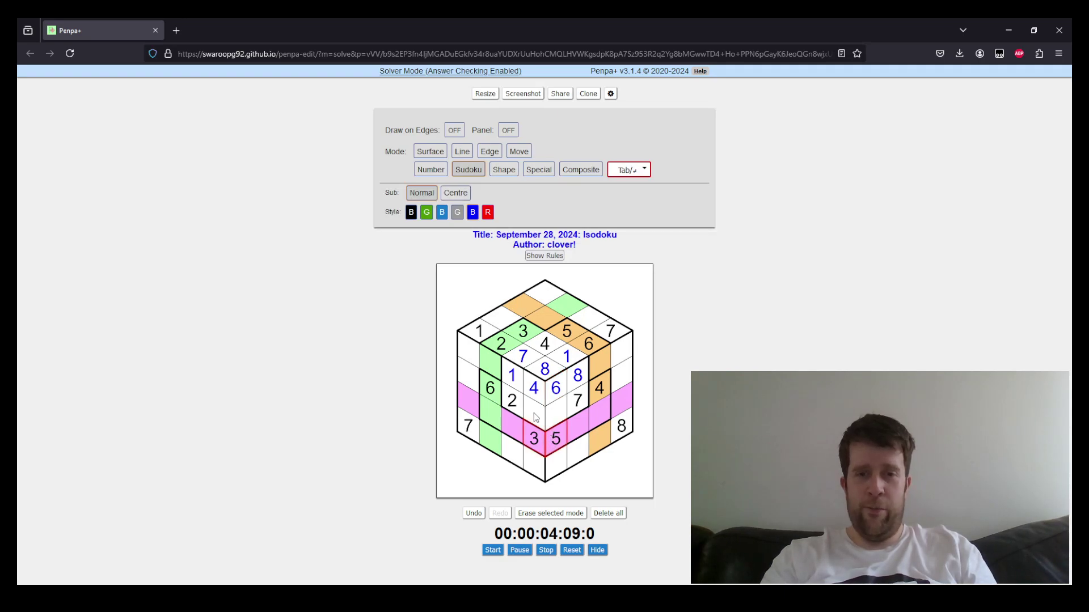
{"action": "left_click", "coordinate": [539, 415]}
{"action": "type", "text": "5"}
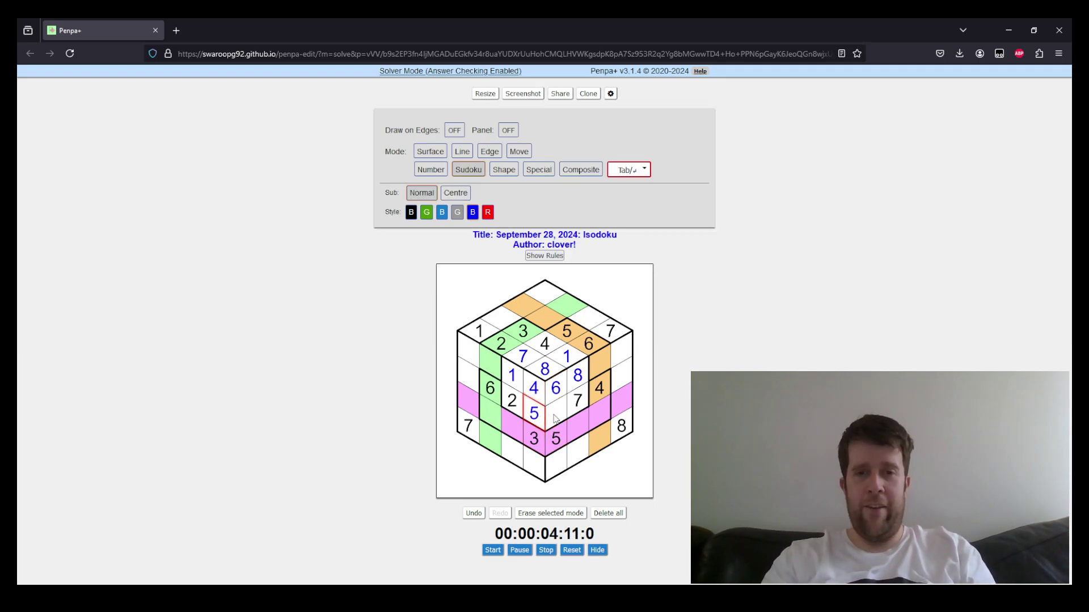
{"action": "left_click", "coordinate": [555, 416]}
{"action": "type", "text": "3"}
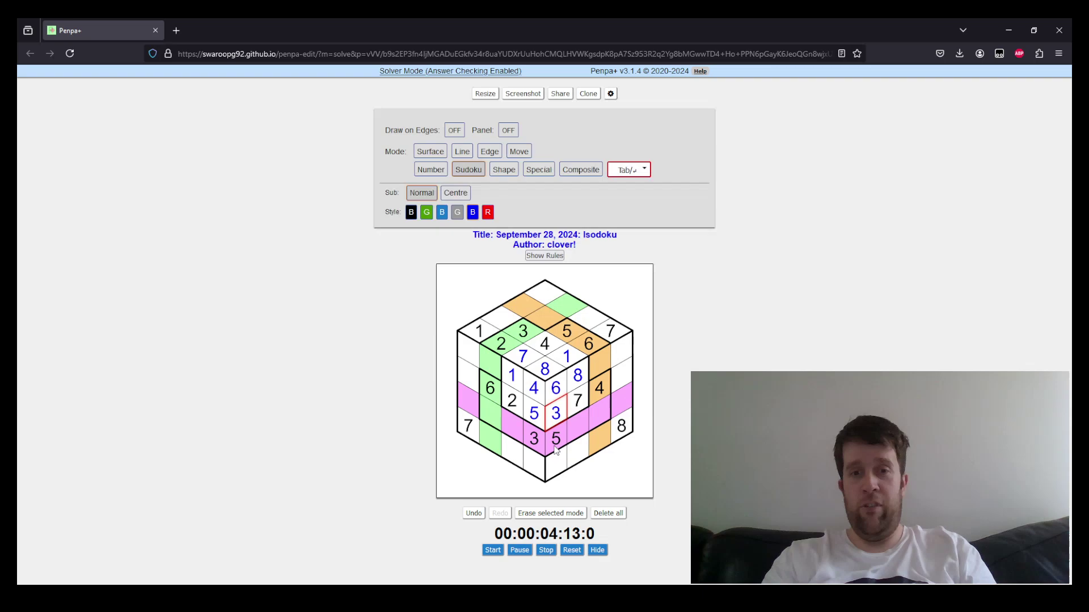
{"action": "left_click", "coordinate": [554, 462]}
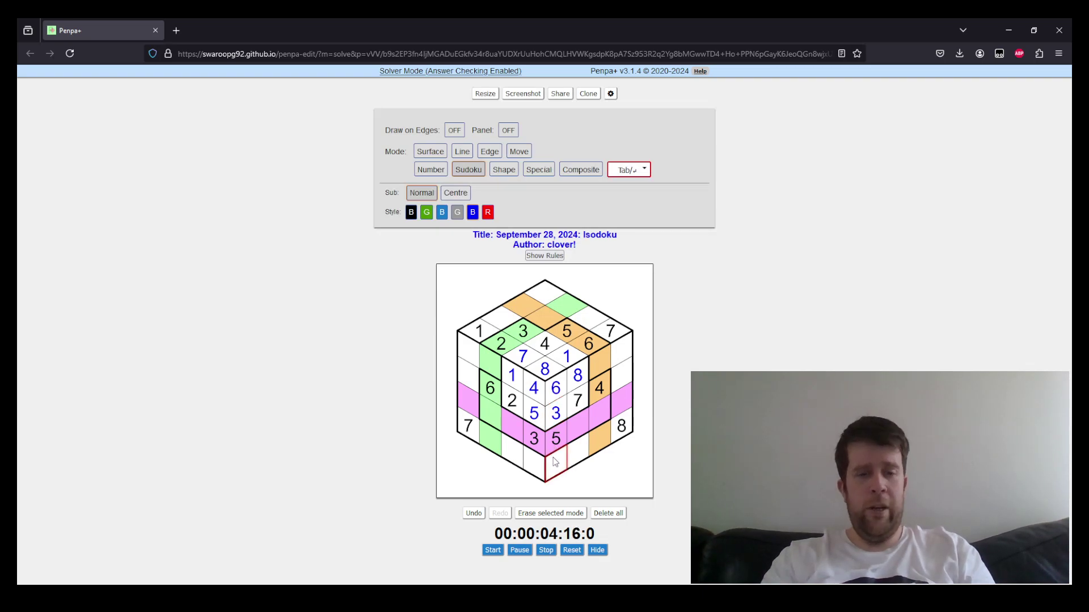
{"action": "type", "text": "4"}
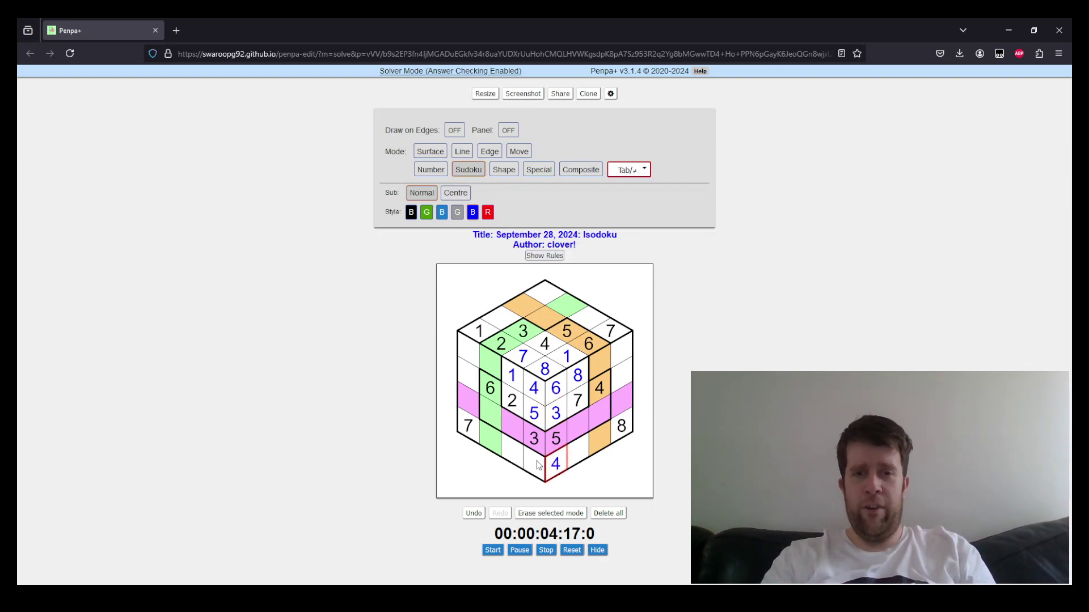
{"action": "left_click", "coordinate": [537, 465]}
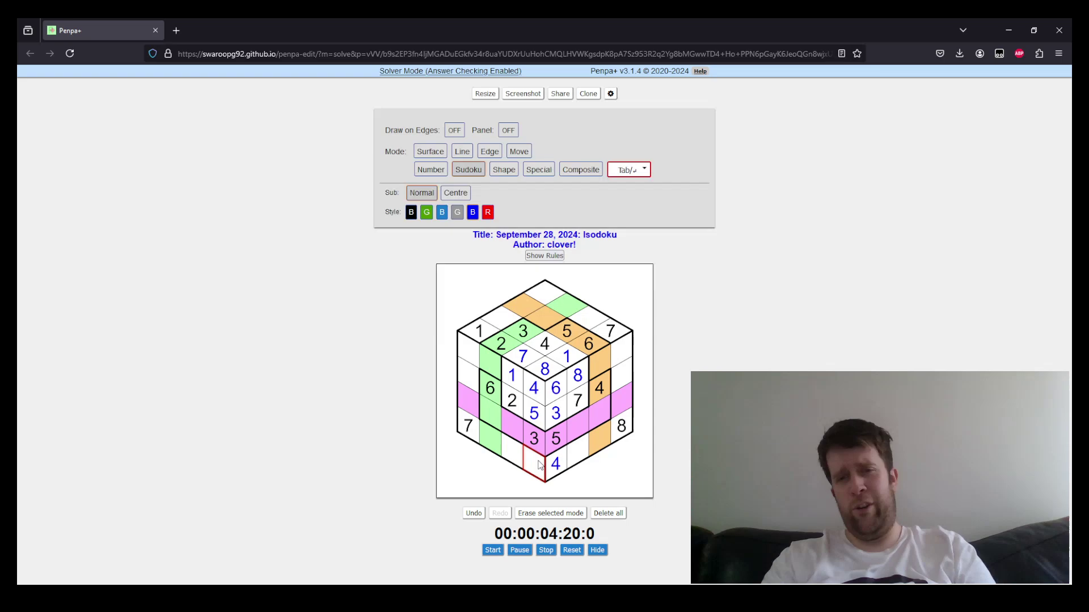
{"action": "type", "text": "2"}
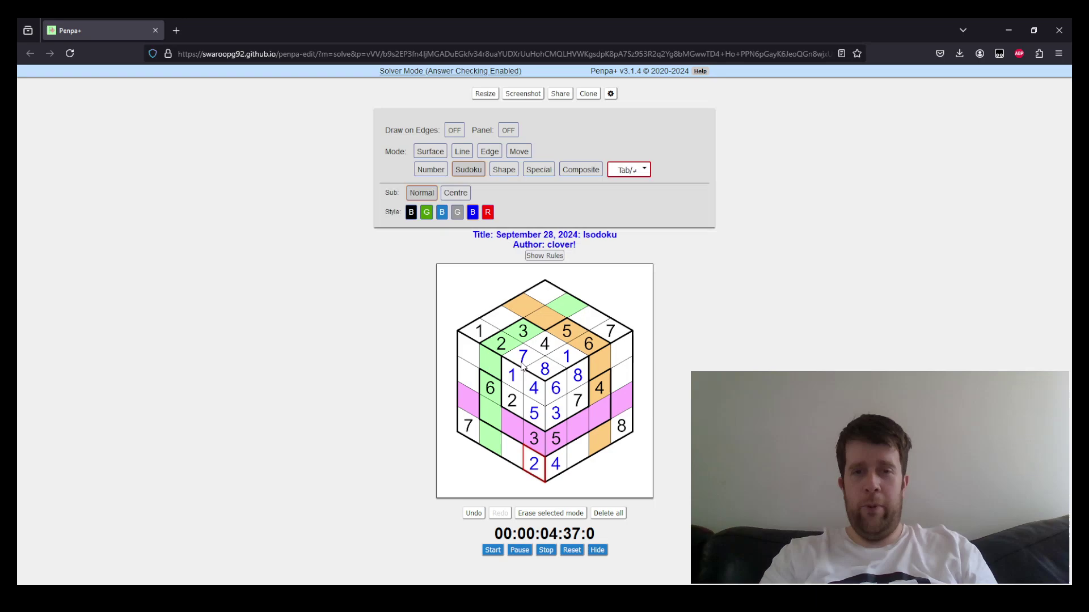
- Mark 17 candidates, then enter 8 and 2 in the pink cells beside the 3 and 5
{"action": "left_click_drag", "start_coordinate": [522, 358], "coordinate": [512, 376]}
{"action": "key", "text": "c"}
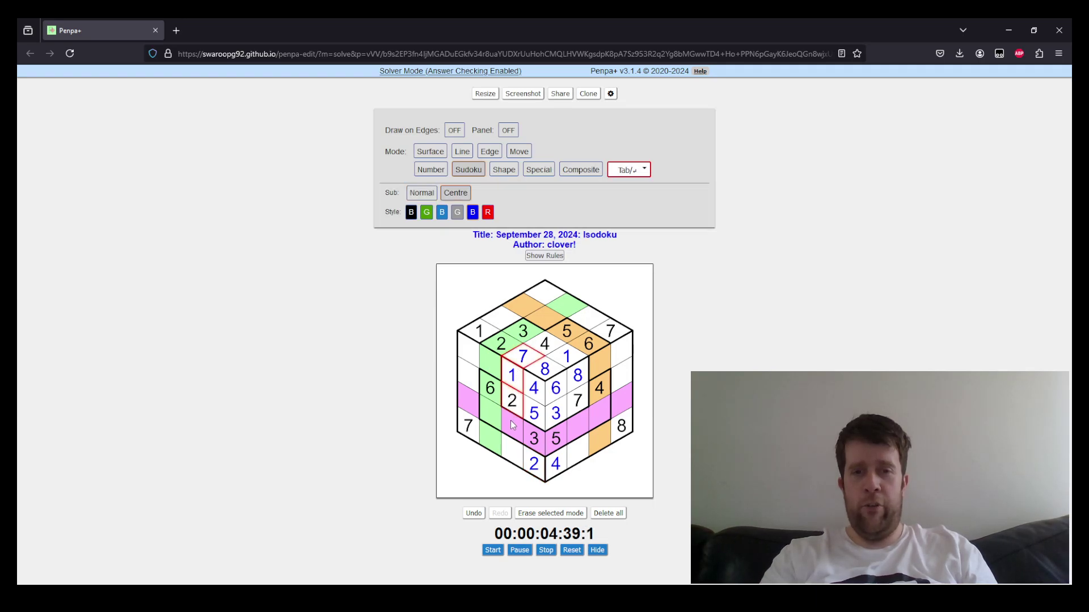
{"action": "key", "text": "z"}
{"action": "left_click", "coordinate": [510, 425]}
{"action": "type", "text": "8"}
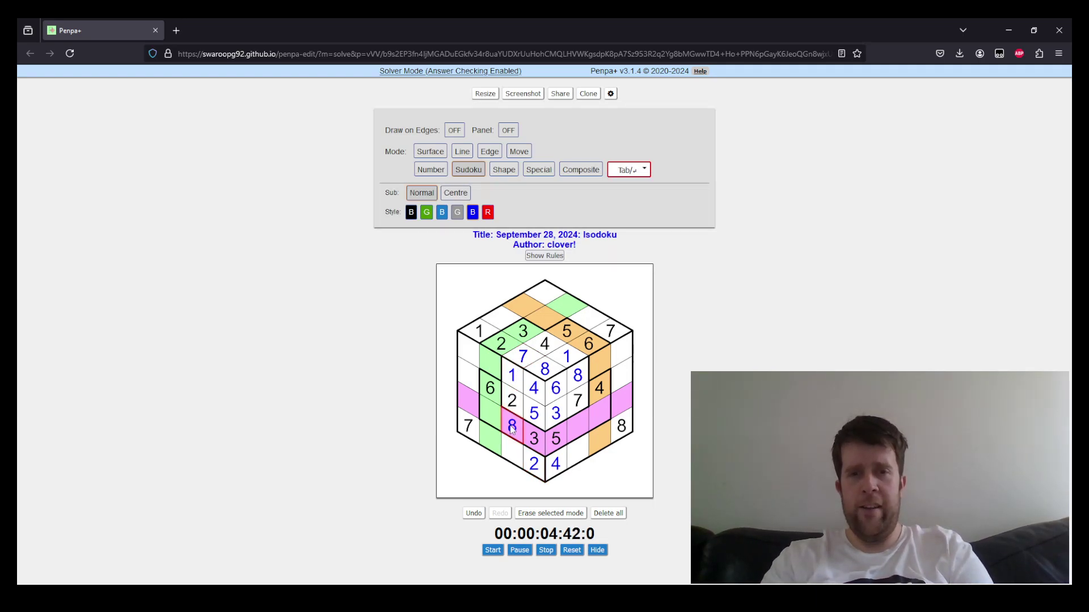
{"action": "left_click", "coordinate": [575, 424]}
{"action": "key", "text": "c"}
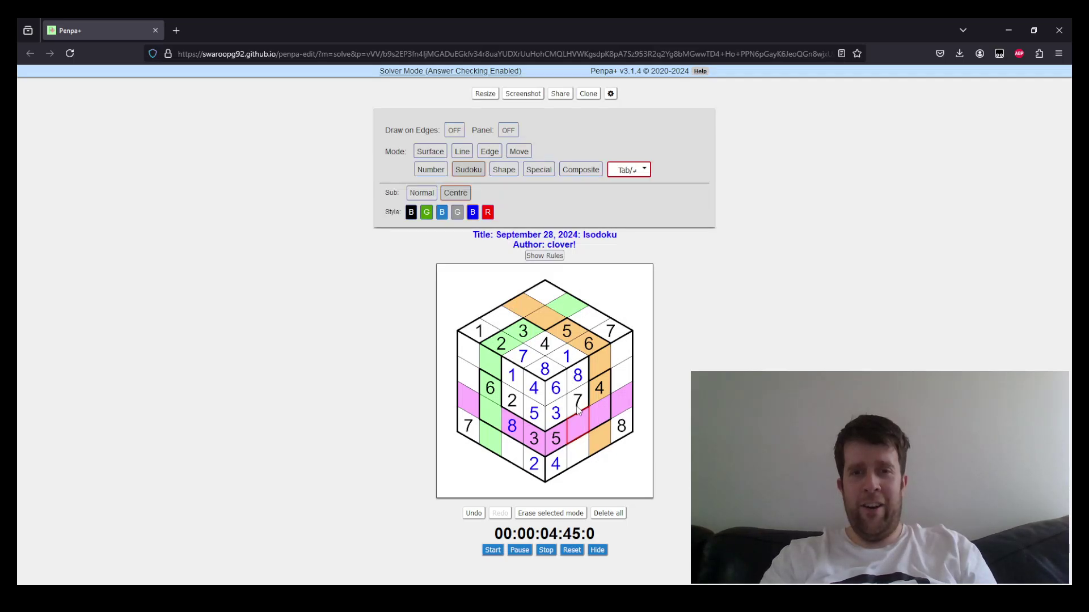
{"action": "type", "text": "z2cz"}
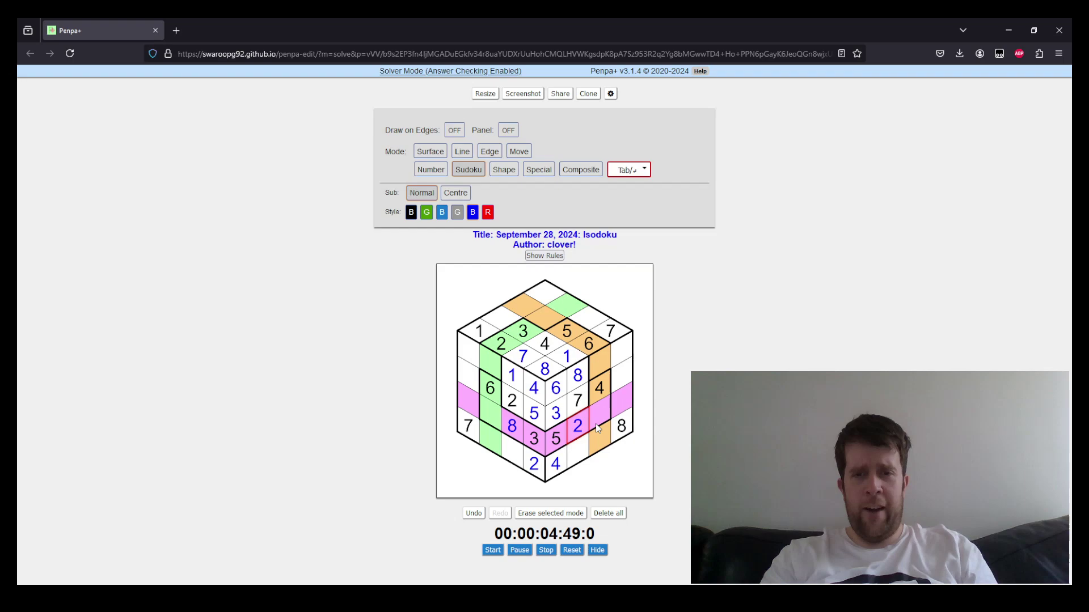
{"action": "type", "text": "c"}
- Place the bottom 2 and mark 17 and 46 candidates in the pink band's outer cells
{"action": "left_click", "coordinate": [487, 420]}
{"action": "type", "text": "17"}
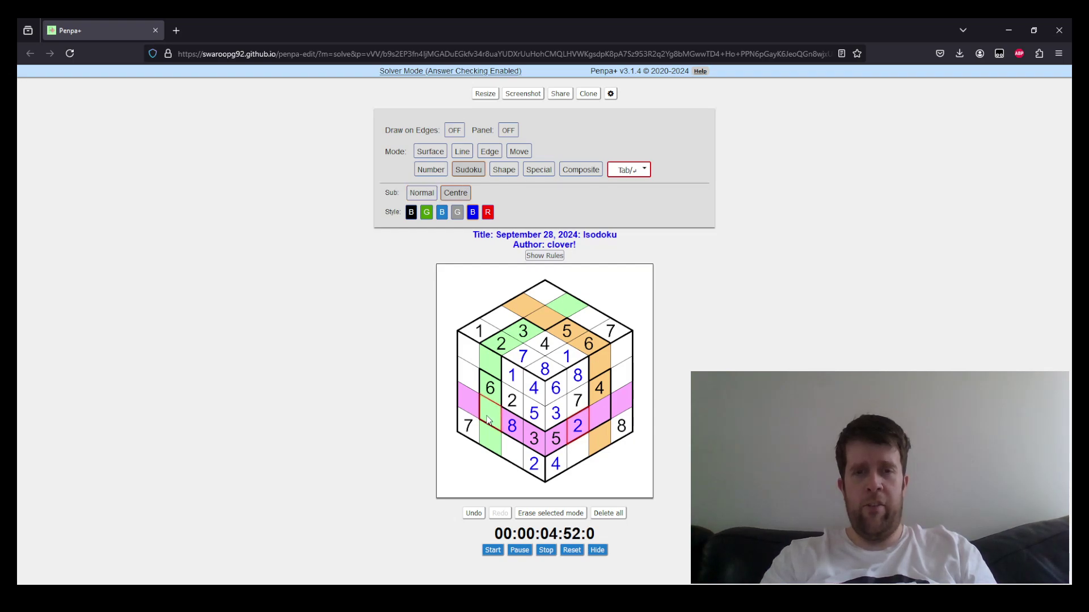
{"action": "type", "text": "z"}
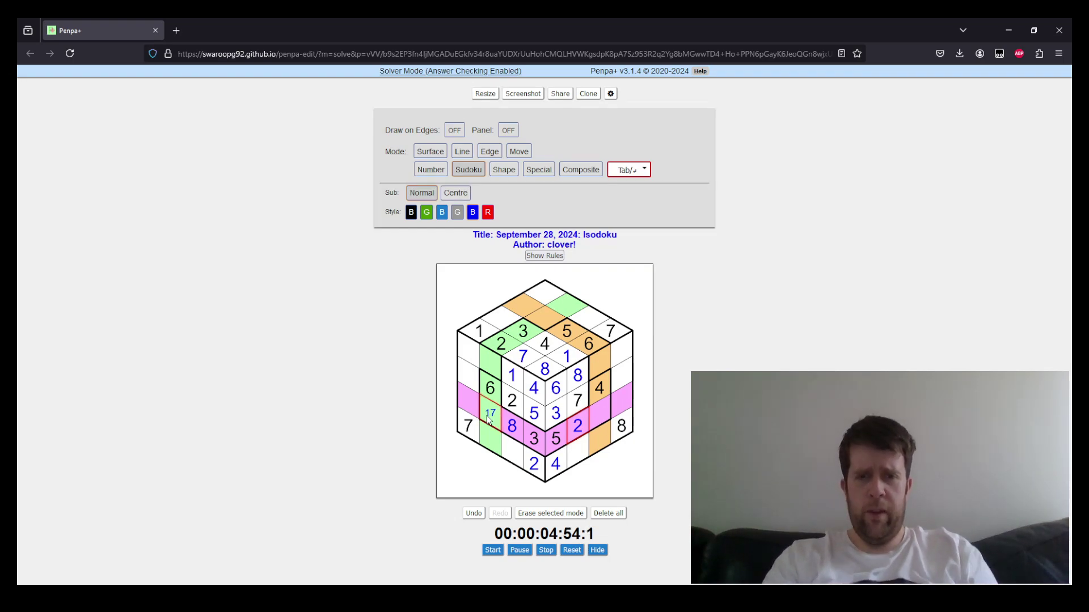
{"action": "left_click", "coordinate": [600, 417]}
{"action": "type", "text": "c17"}
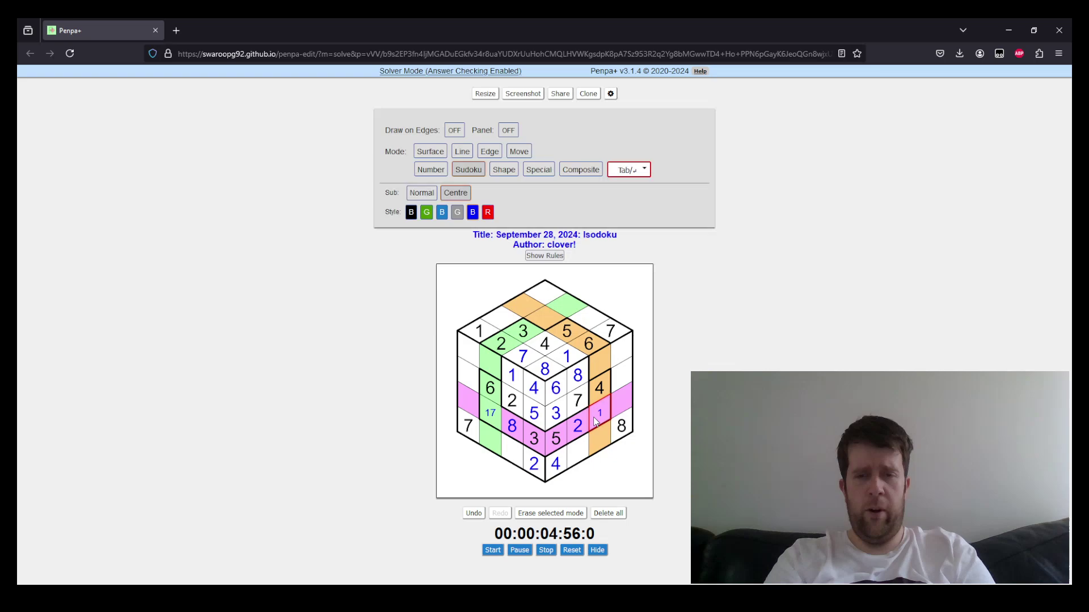
{"action": "type", "text": "z"}
{"action": "left_click", "coordinate": [616, 408]}
{"action": "type", "text": "7"}
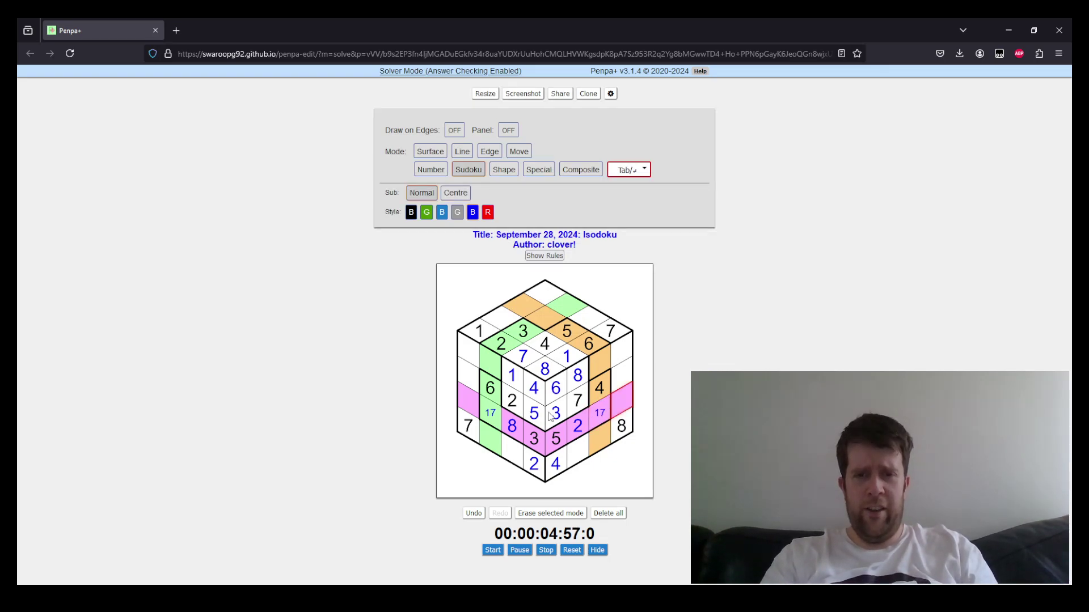
{"action": "key", "text": "c"}
{"action": "key", "text": "z"}
{"action": "key", "text": "c"}
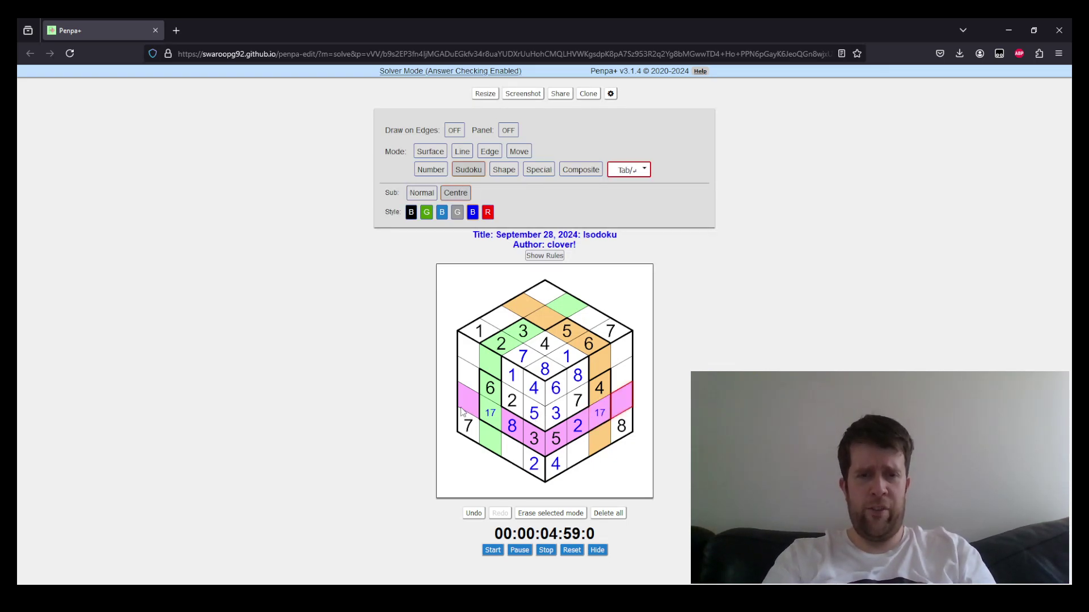
{"action": "left_click", "coordinate": [461, 411]}
{"action": "type", "text": "46"}
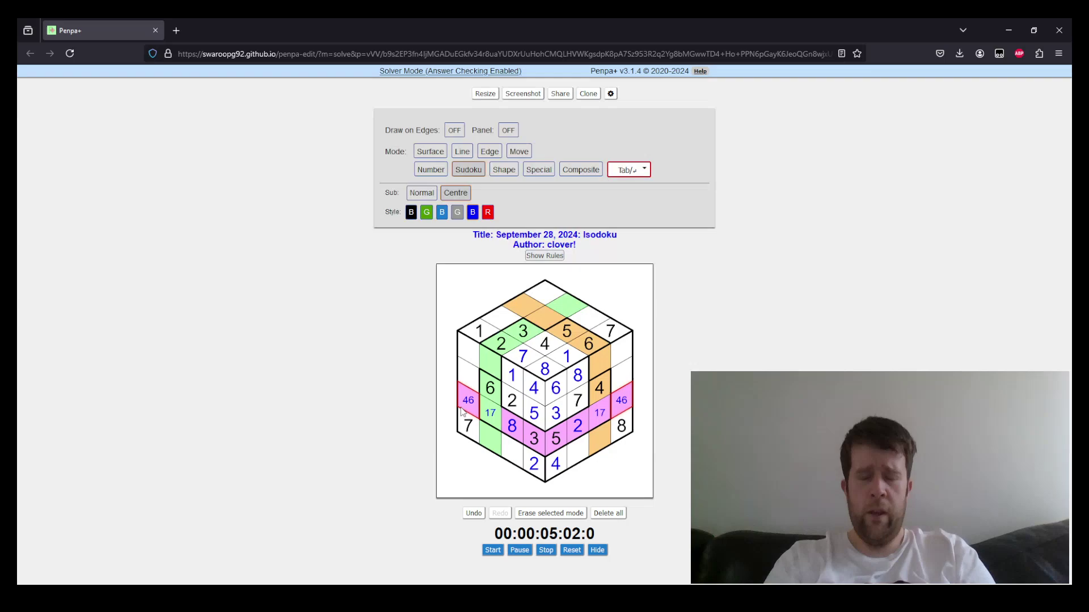
{"action": "type", "text": "z"}
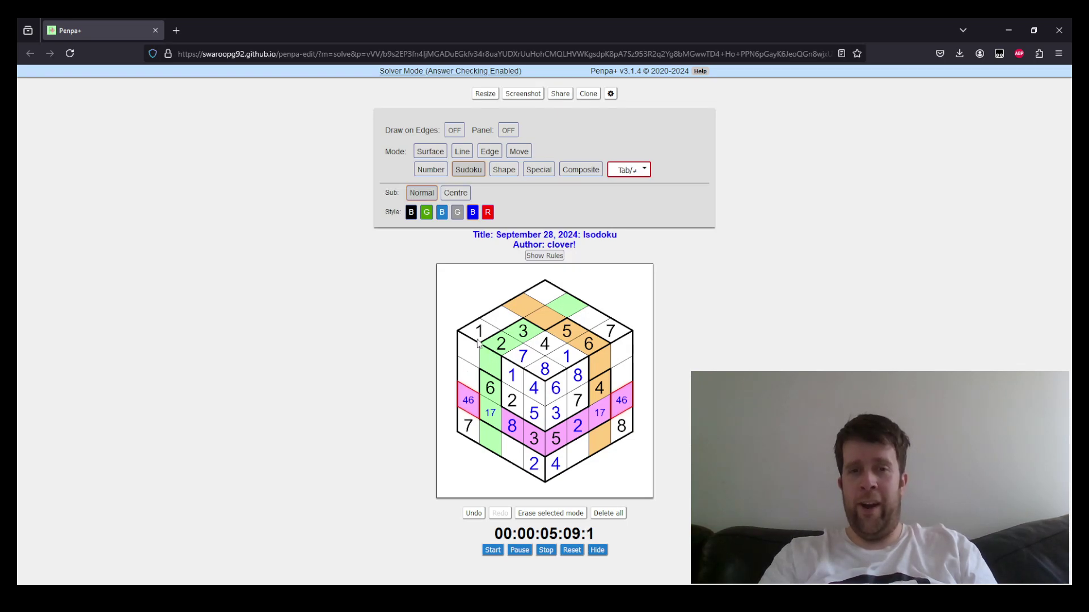
- Enter 8 on the left face, 1 on the right face, and 8 on the top face
{"action": "left_click", "coordinate": [468, 377]}
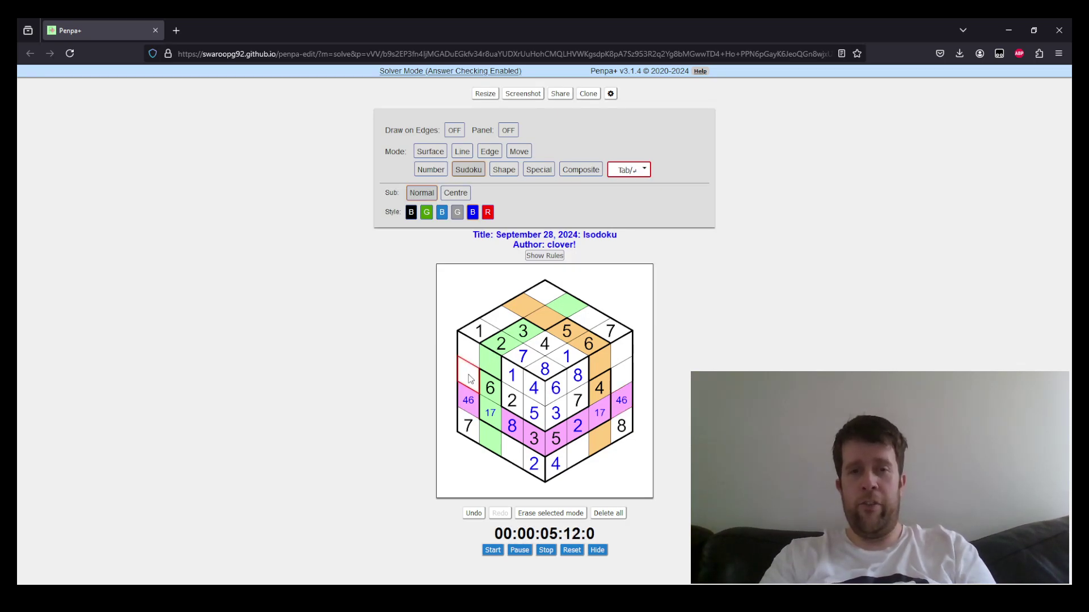
{"action": "key", "text": "8"}
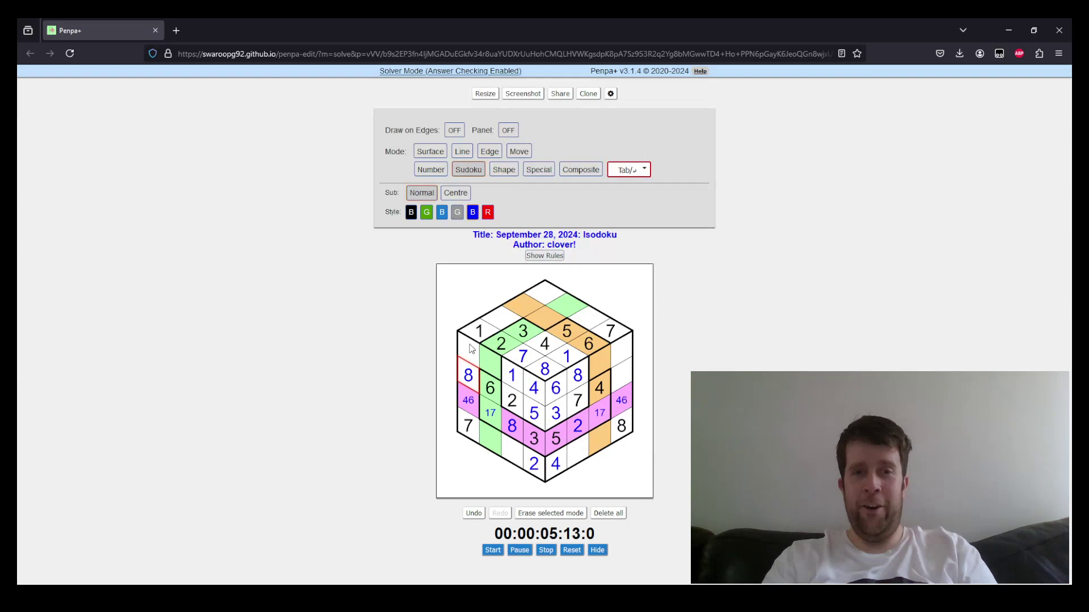
{"action": "left_click", "coordinate": [479, 330]}
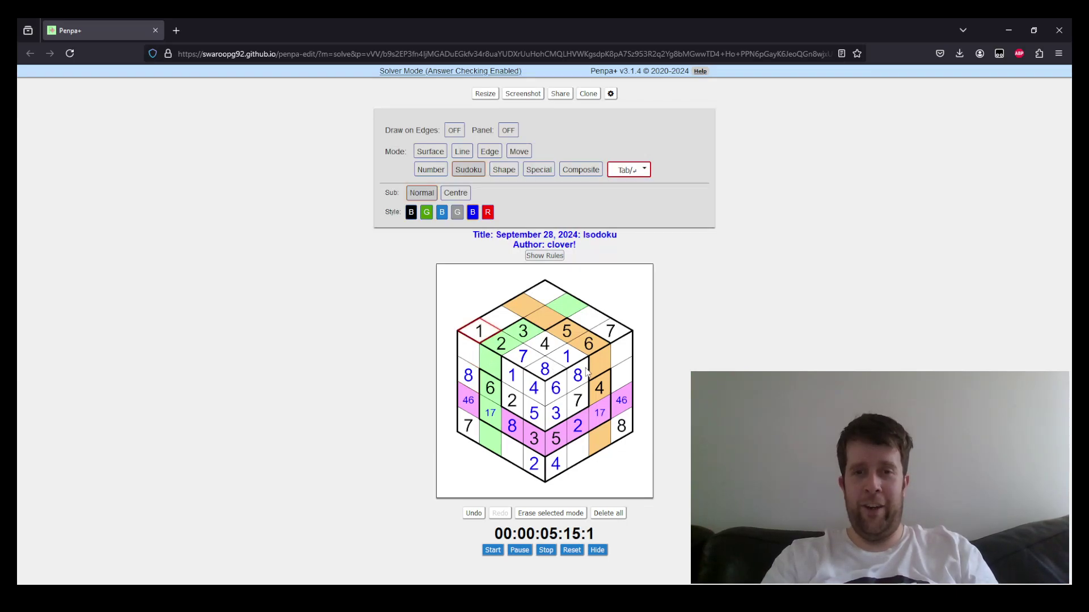
{"action": "left_click", "coordinate": [619, 379]}
{"action": "key", "text": "1"}
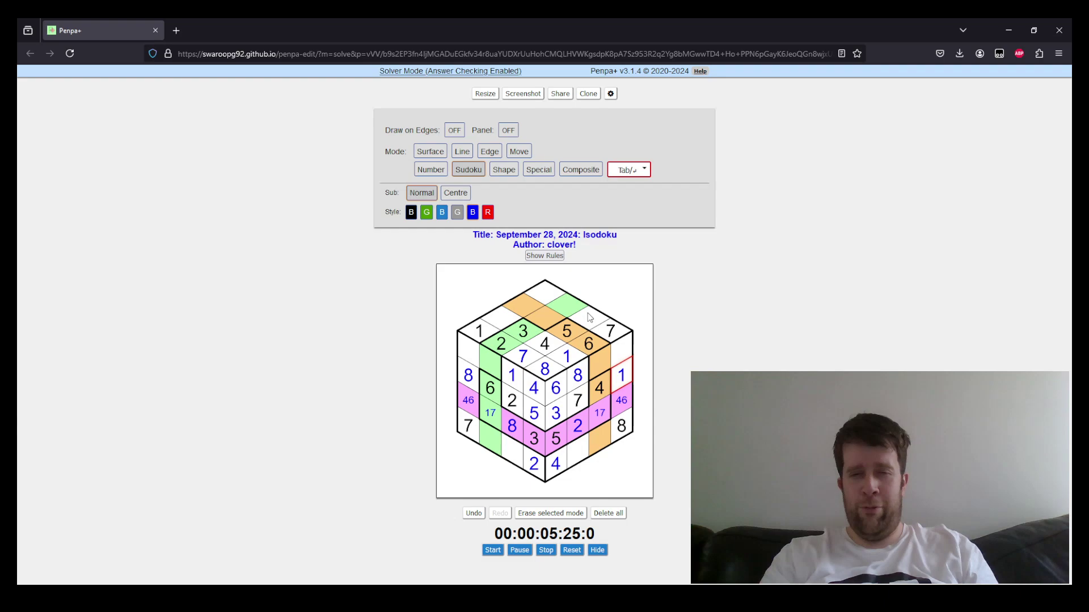
{"action": "left_click", "coordinate": [535, 314]}
{"action": "type", "text": "8"}
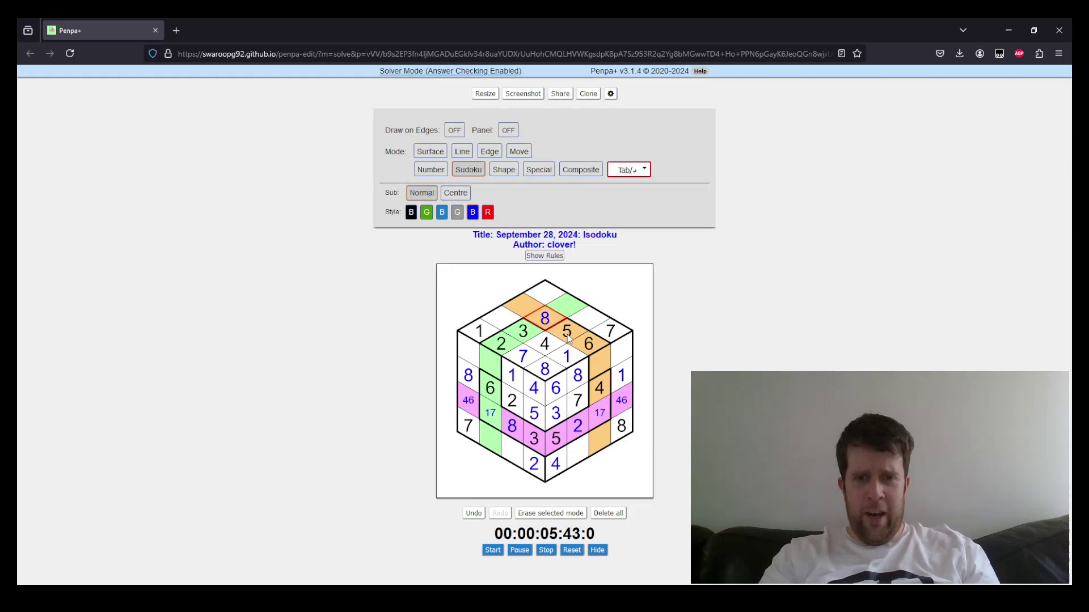
{"action": "left_click", "coordinate": [585, 327]}
{"action": "key", "text": "c"}
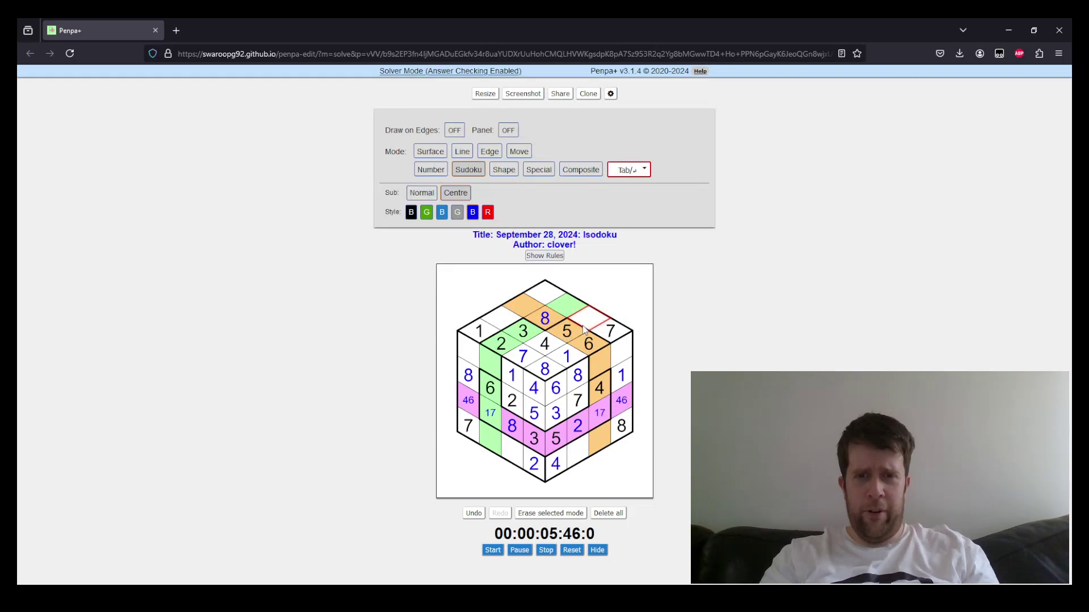
{"action": "left_click", "coordinate": [513, 453]}
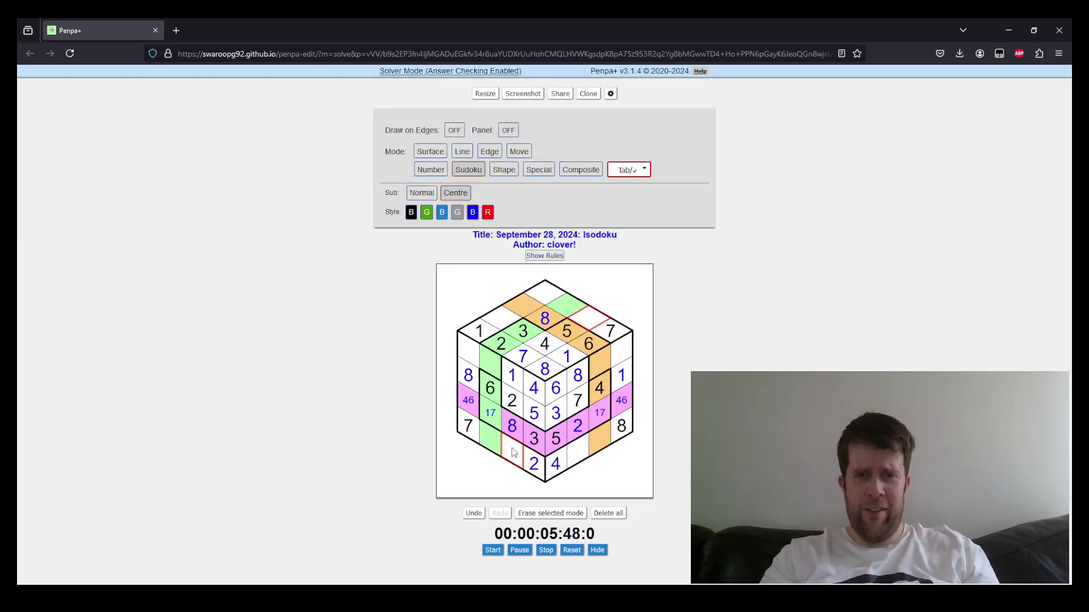
{"action": "type", "text": "36z"}
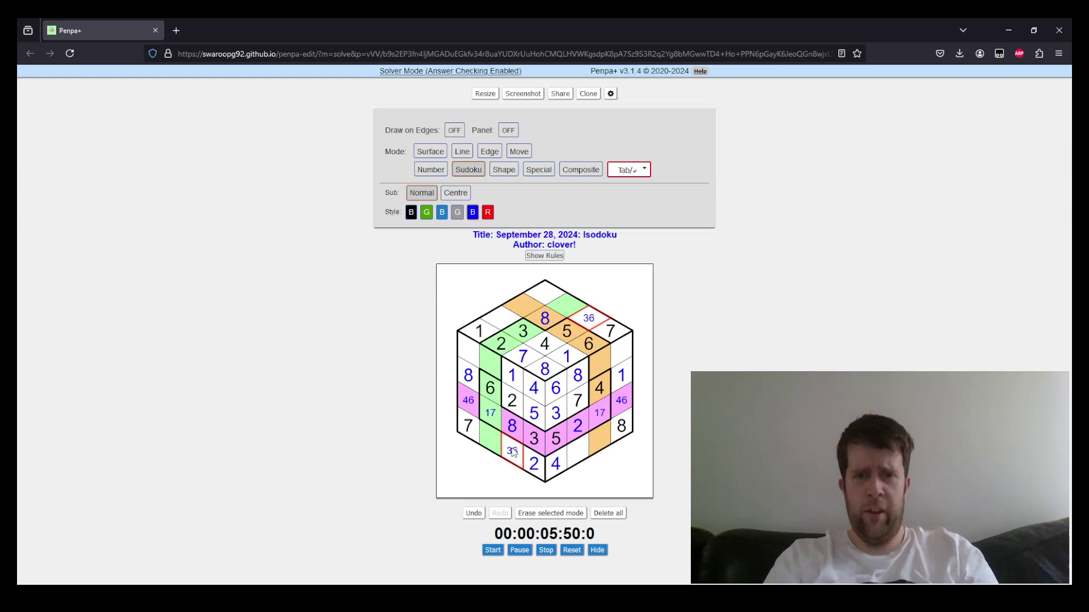
{"action": "left_click", "coordinate": [576, 451]}
{"action": "key", "text": "c"}
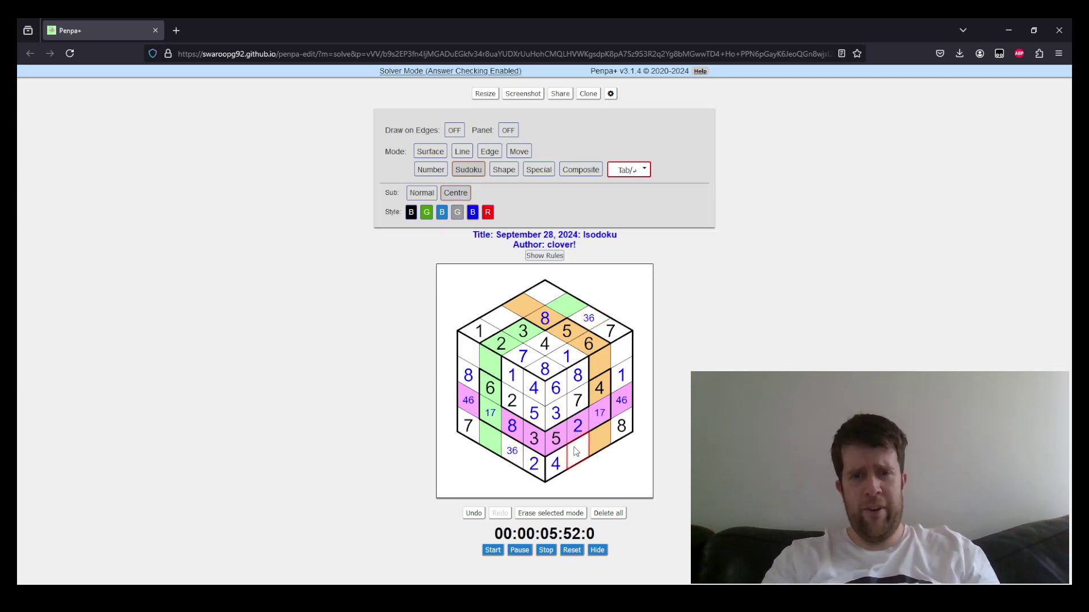
{"action": "left_click", "coordinate": [493, 321], "text": "ctrl"}
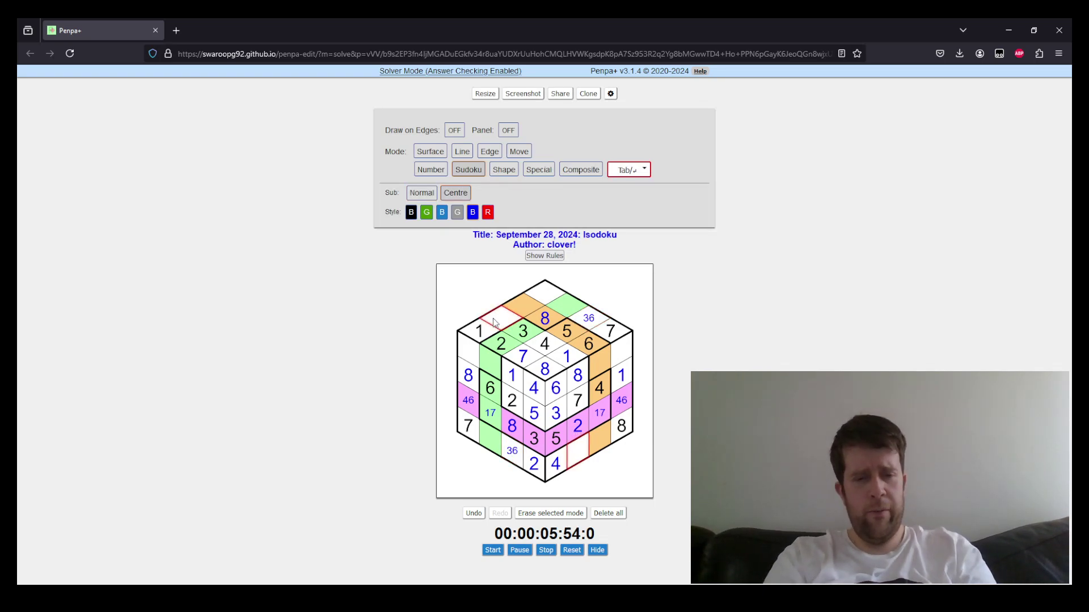
{"action": "type", "text": "56z"}
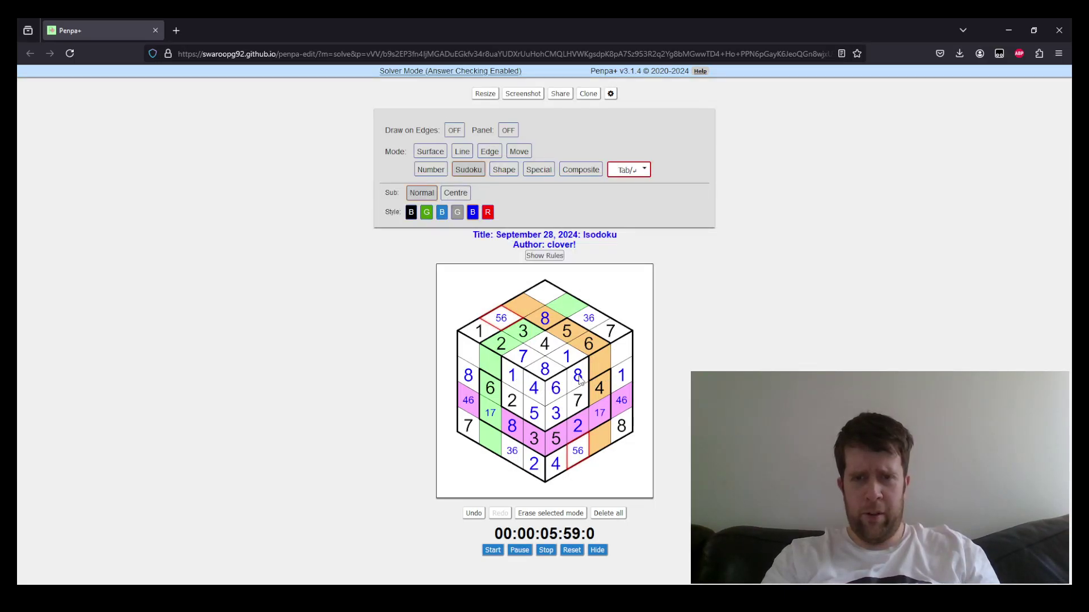
{"action": "left_click", "coordinate": [597, 363]}
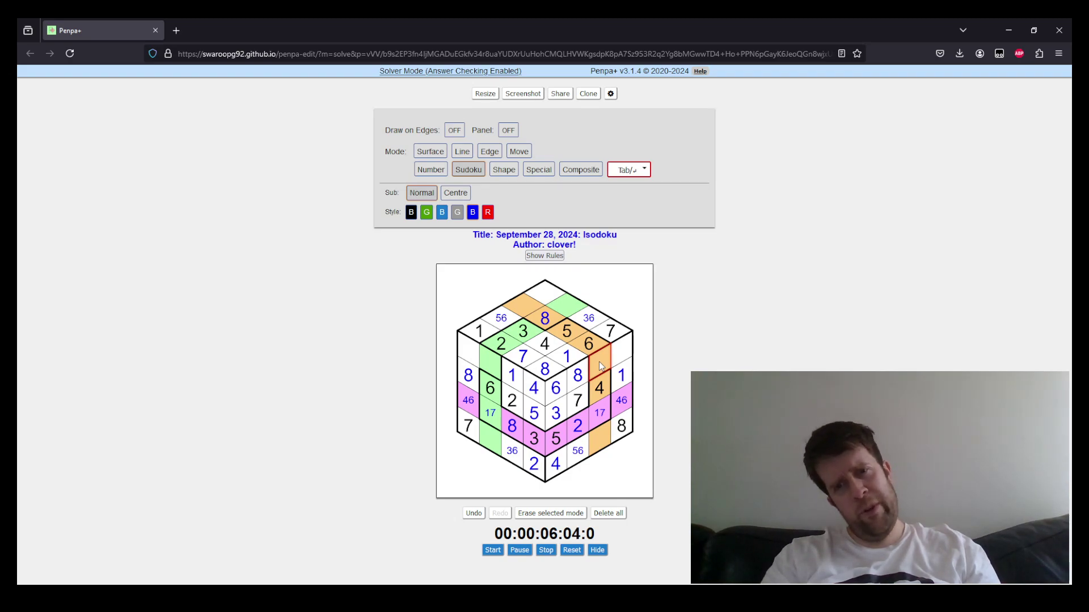
{"action": "key", "text": "ctrl"}
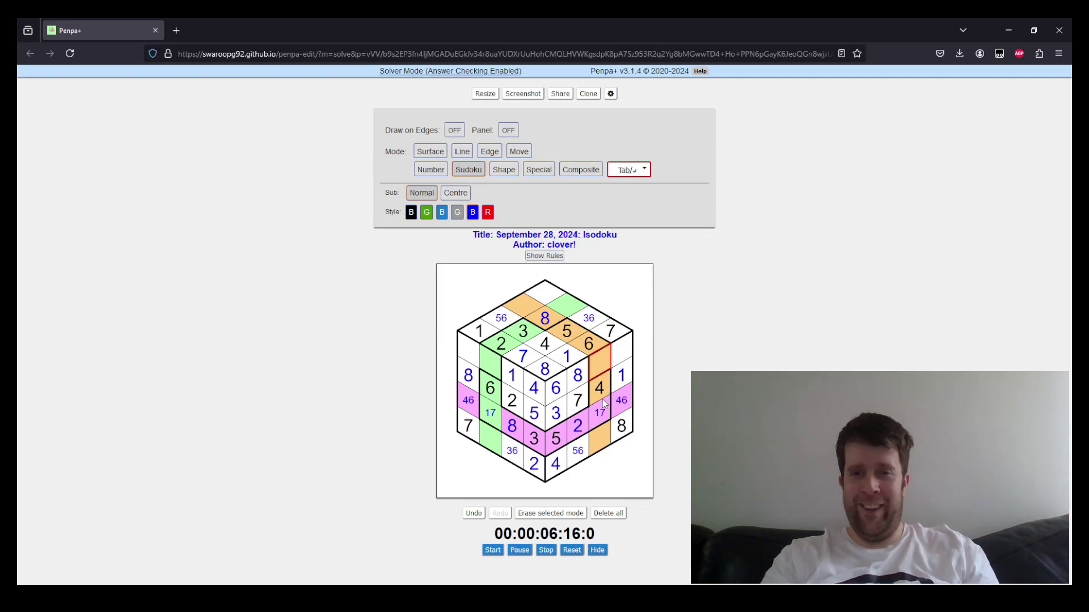
- Enter 1 in the right-face pink 17 cell and 7 in the left-face one
{"action": "key", "text": "Right"}
{"action": "key", "text": "Down"}
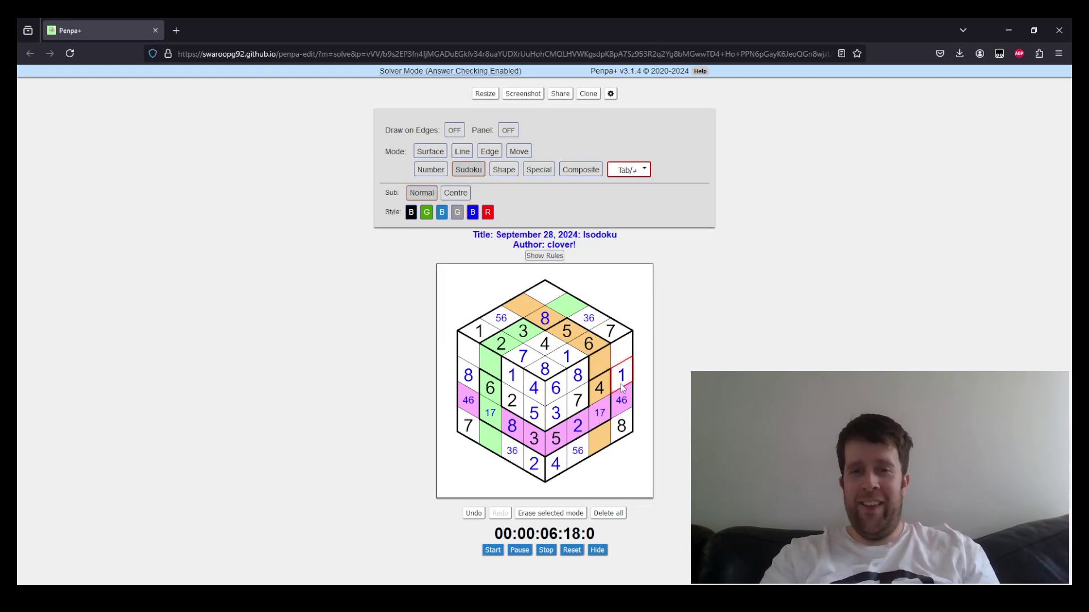
{"action": "left_click", "coordinate": [604, 414]}
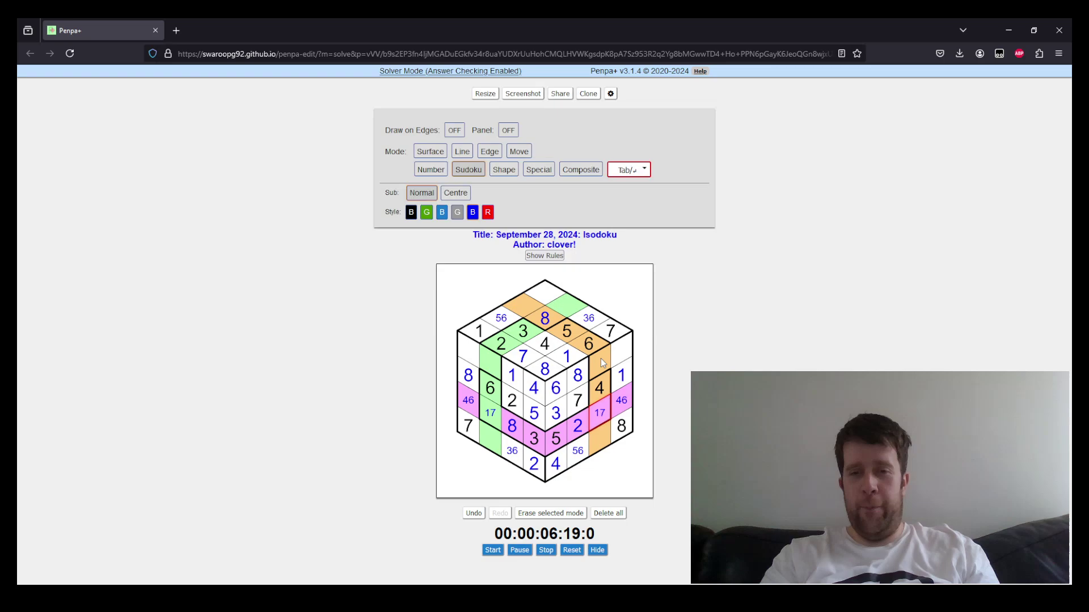
{"action": "left_click", "coordinate": [479, 331]}
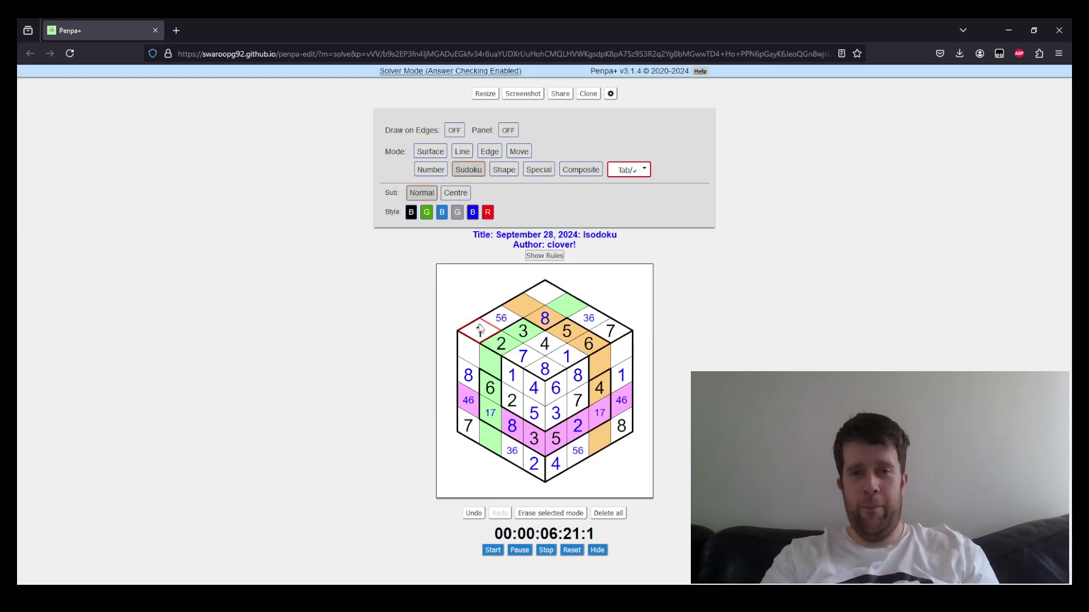
{"action": "left_click", "coordinate": [533, 304]}
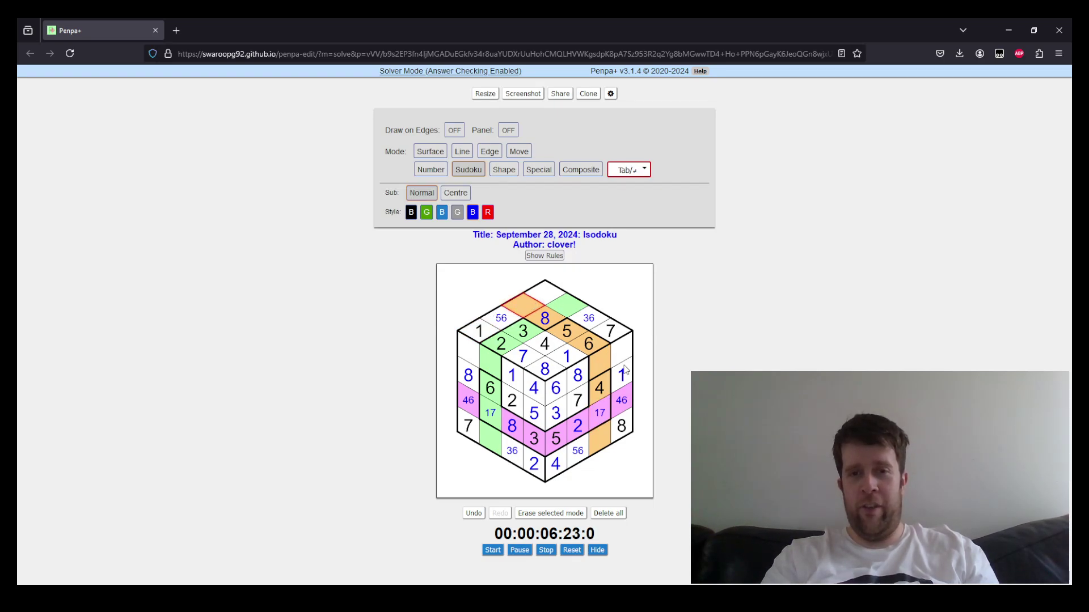
{"action": "left_click", "coordinate": [601, 364]}
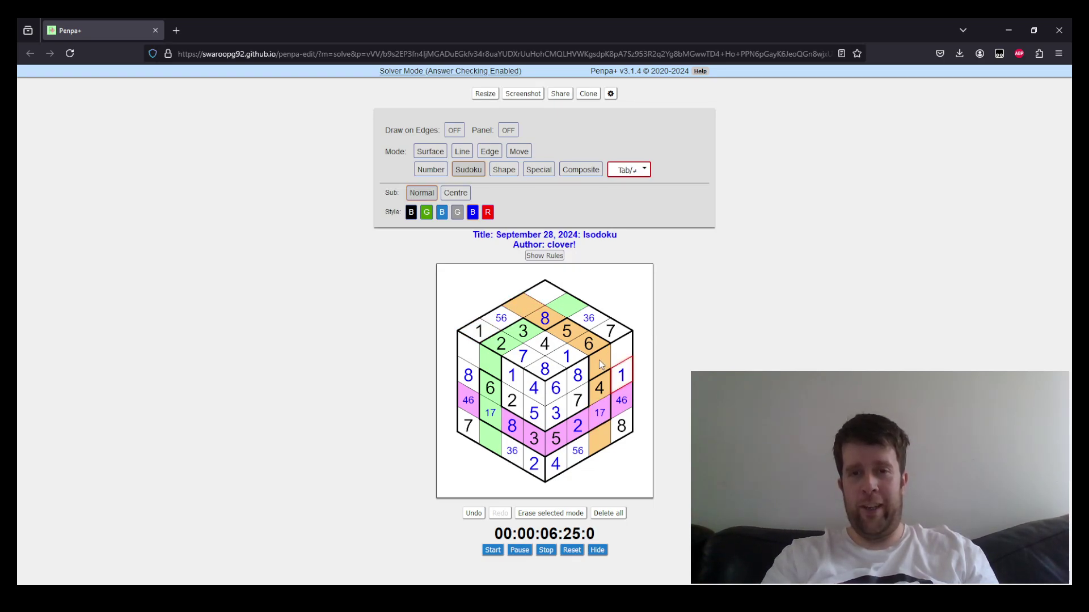
{"action": "left_click", "coordinate": [602, 419]}
{"action": "type", "text": "1"}
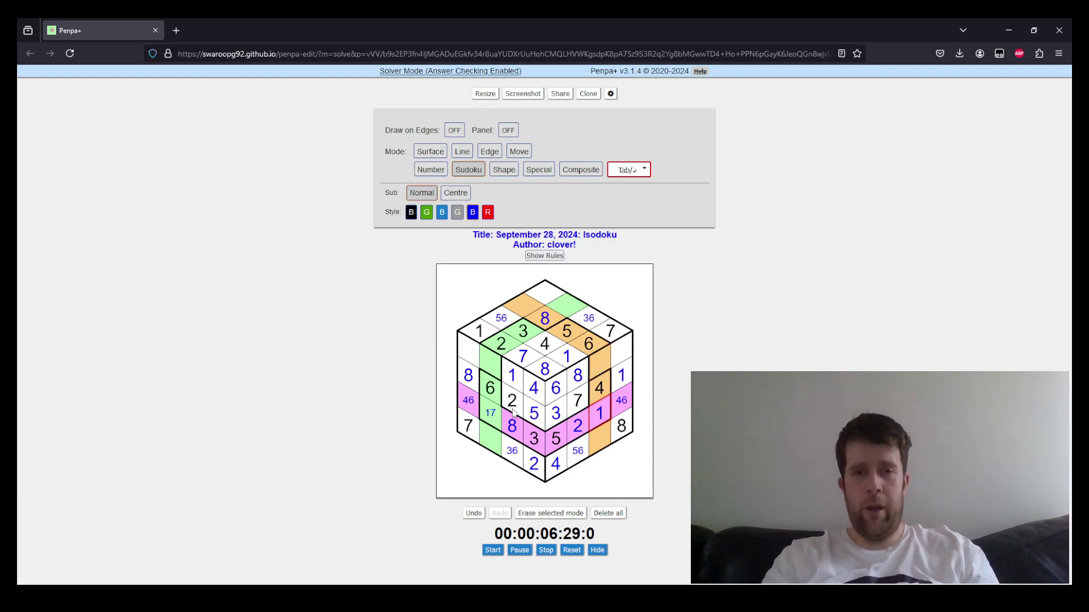
{"action": "left_click", "coordinate": [494, 414]}
{"action": "type", "text": "7"}
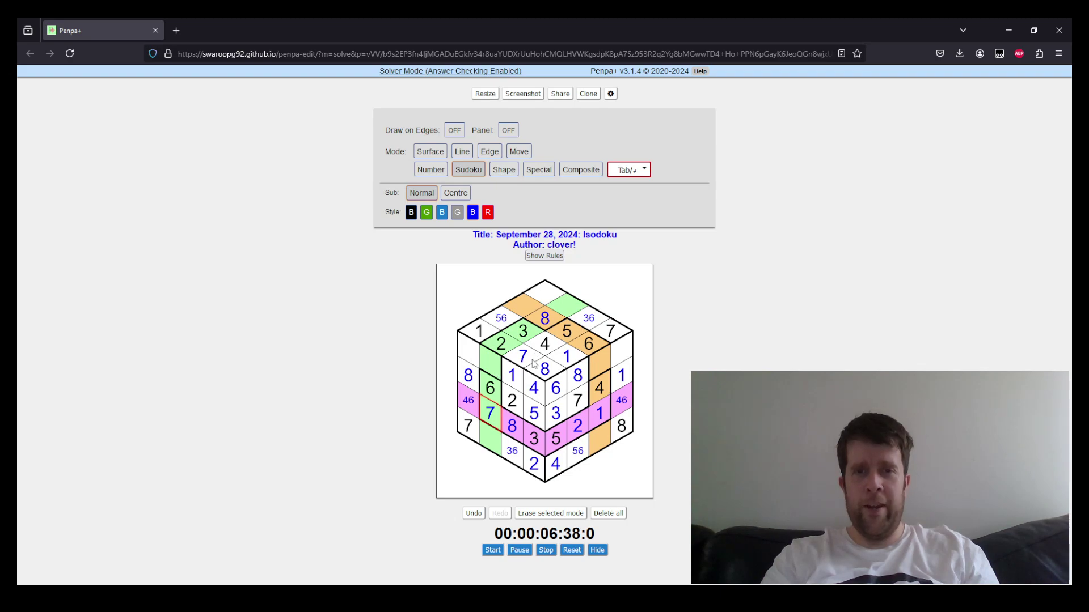
- Enter 5 above the left-face 6, 4 in the top green cell, and 1 lower down
{"action": "left_click", "coordinate": [492, 366]}
{"action": "type", "text": "5"}
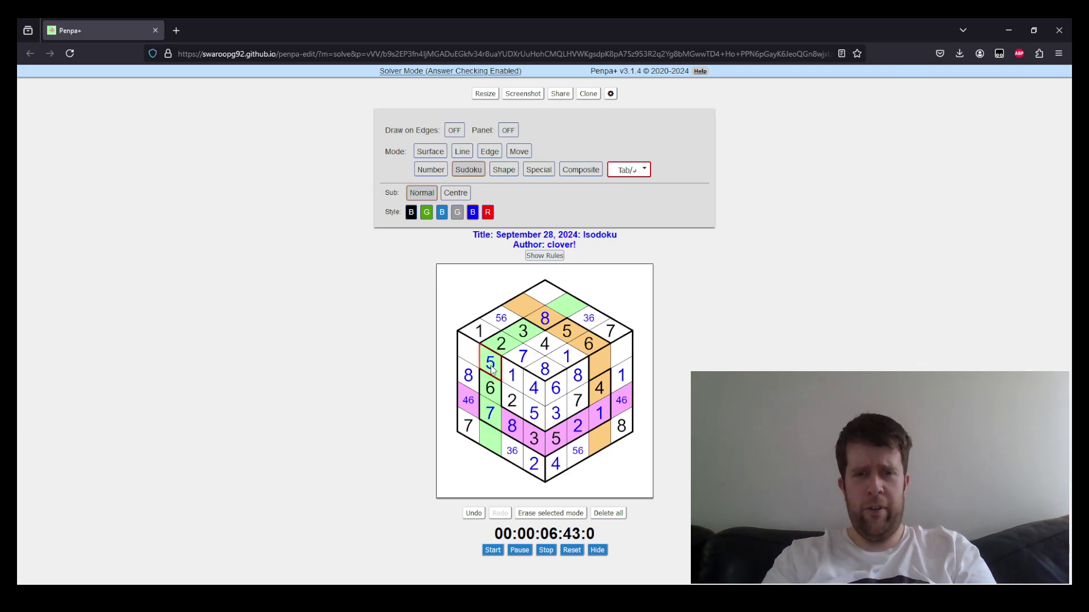
{"action": "left_click", "coordinate": [486, 331]}
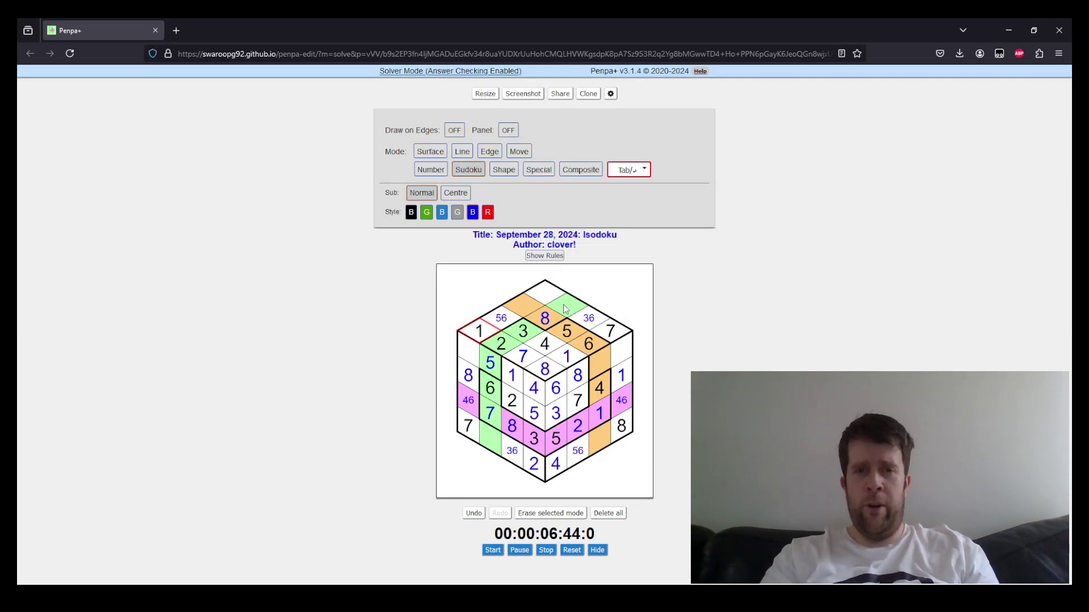
{"action": "left_click", "coordinate": [574, 305]}
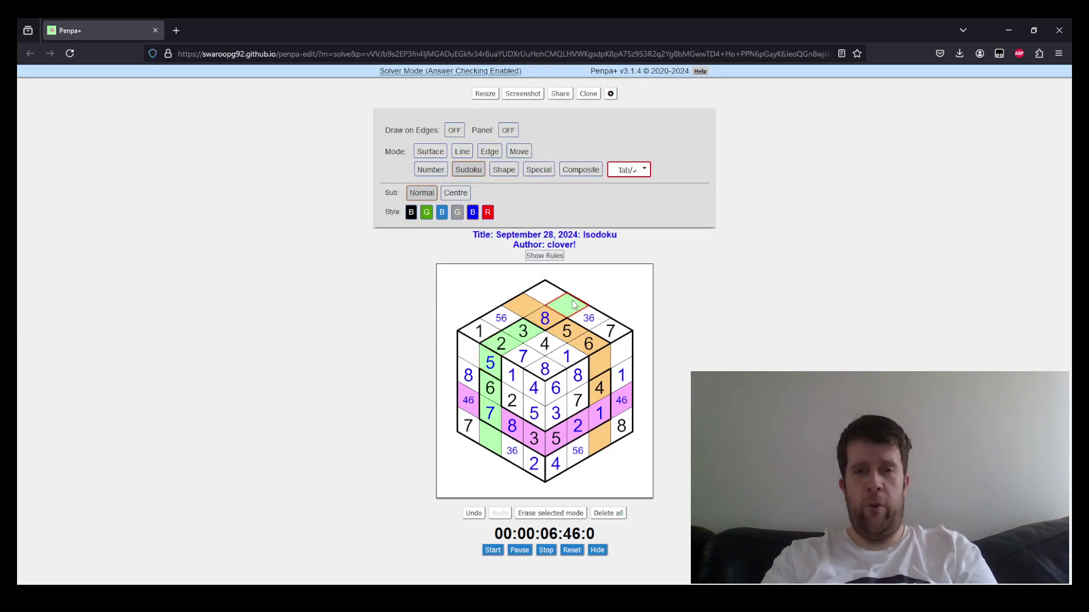
{"action": "type", "text": "4"}
{"action": "left_click", "coordinate": [489, 438]}
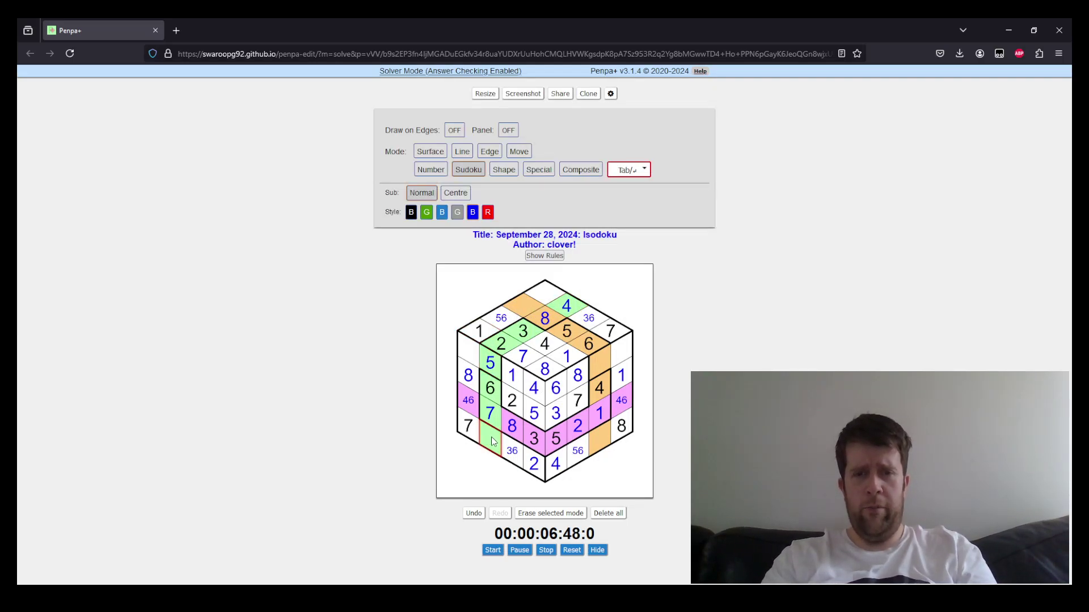
{"action": "type", "text": "1"}
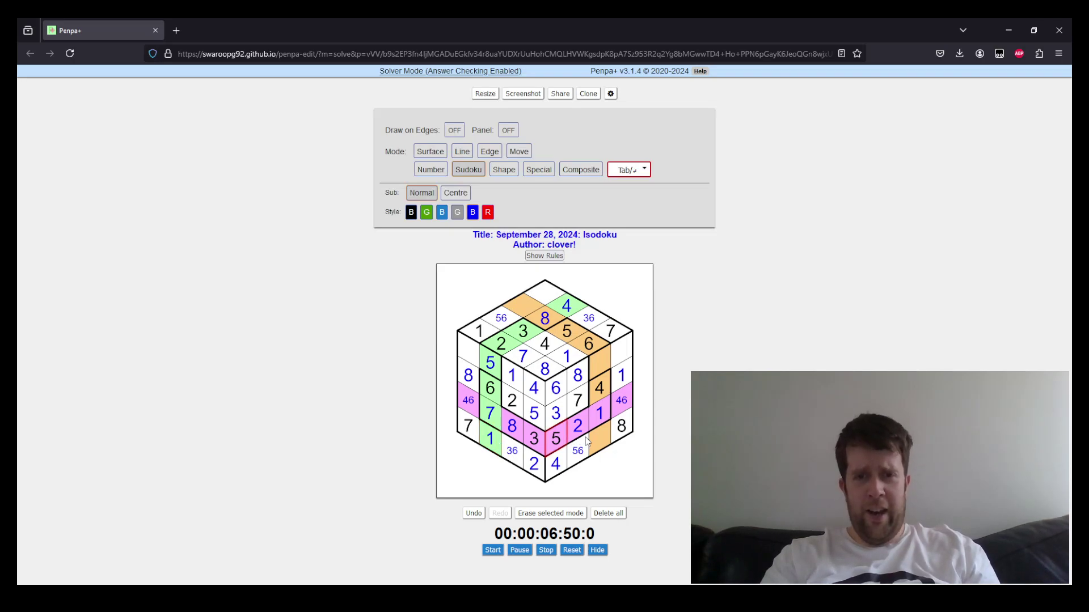
{"action": "left_click", "coordinate": [592, 445]}
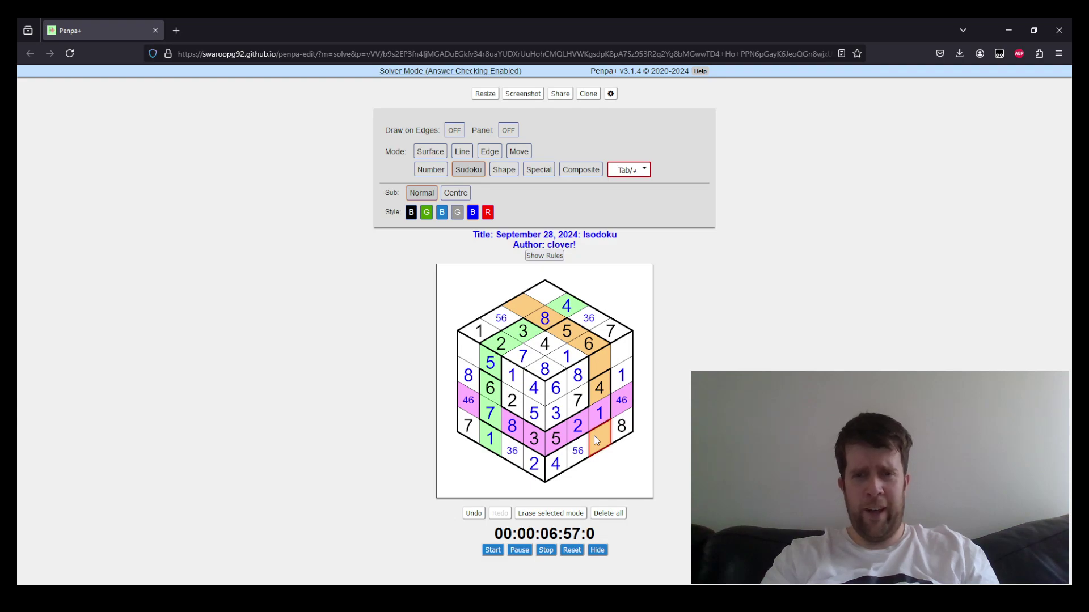
{"action": "left_click", "coordinate": [558, 464]}
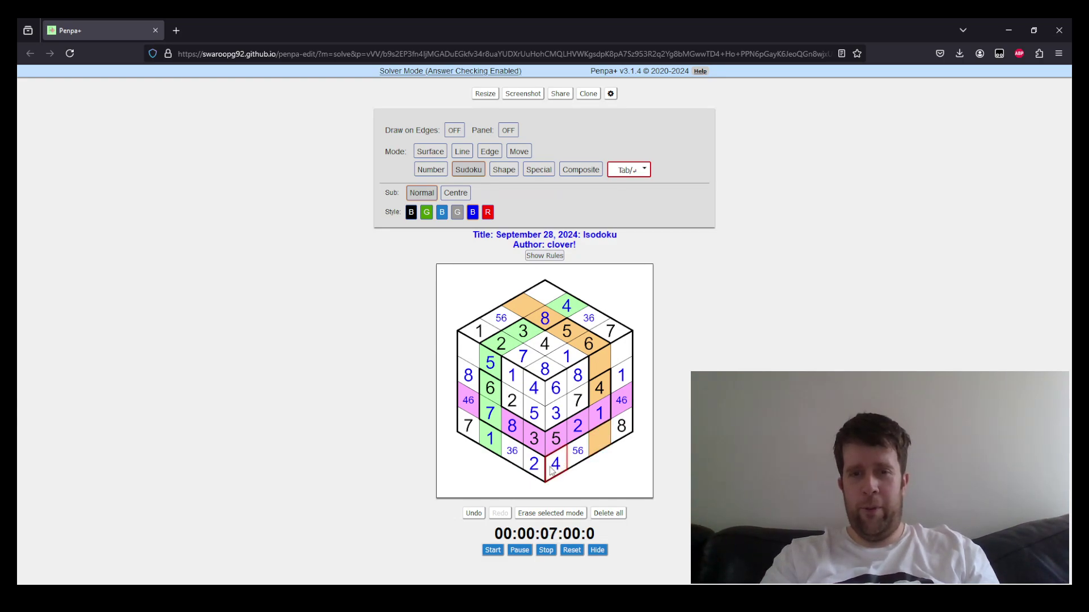
- Resolve the 46, 56 and 36 candidate cells with 6, 4, 5, 6, 3 and 6
{"action": "left_click", "coordinate": [619, 402]}
{"action": "type", "text": "6"}
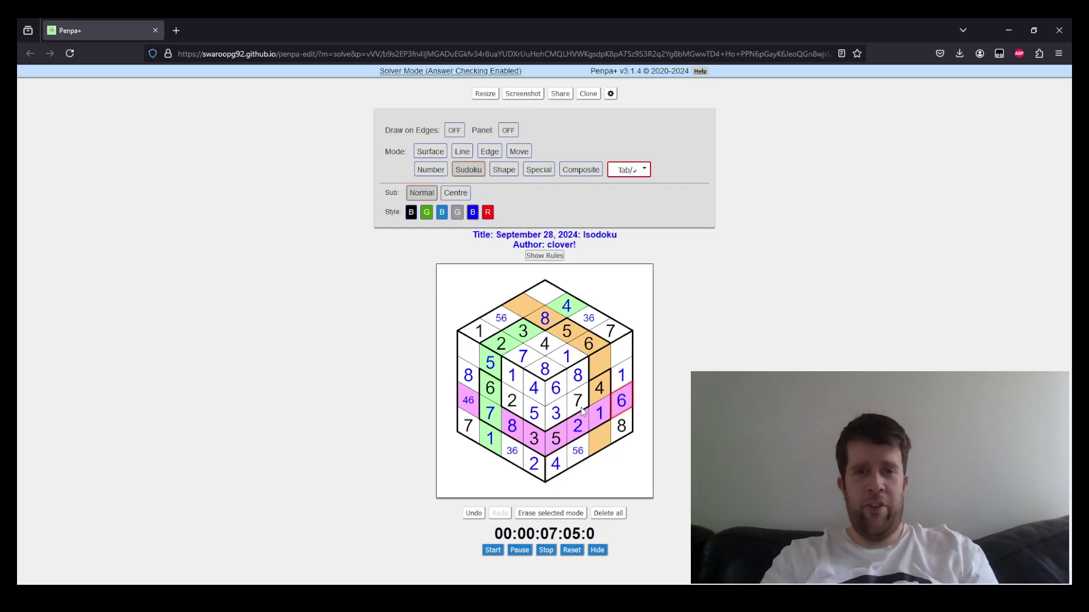
{"action": "left_click", "coordinate": [472, 403]}
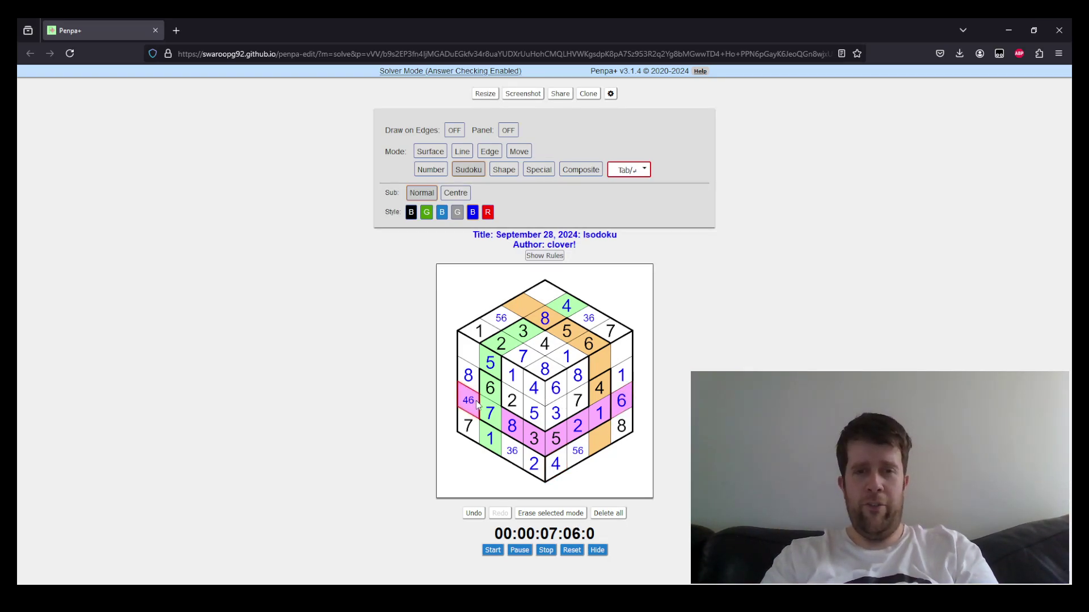
{"action": "type", "text": "4"}
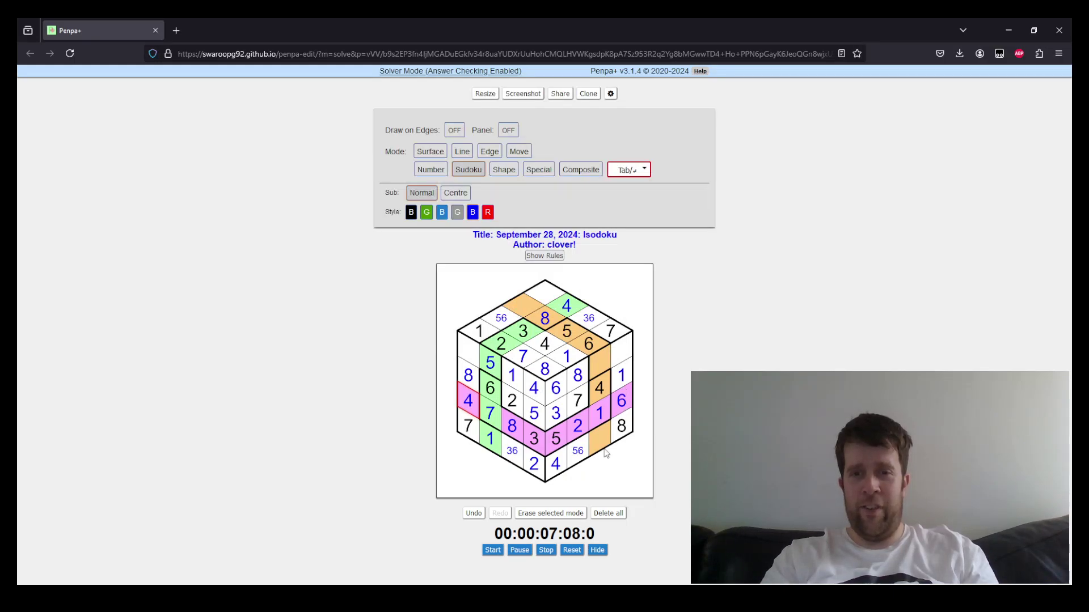
{"action": "left_click", "coordinate": [580, 452]}
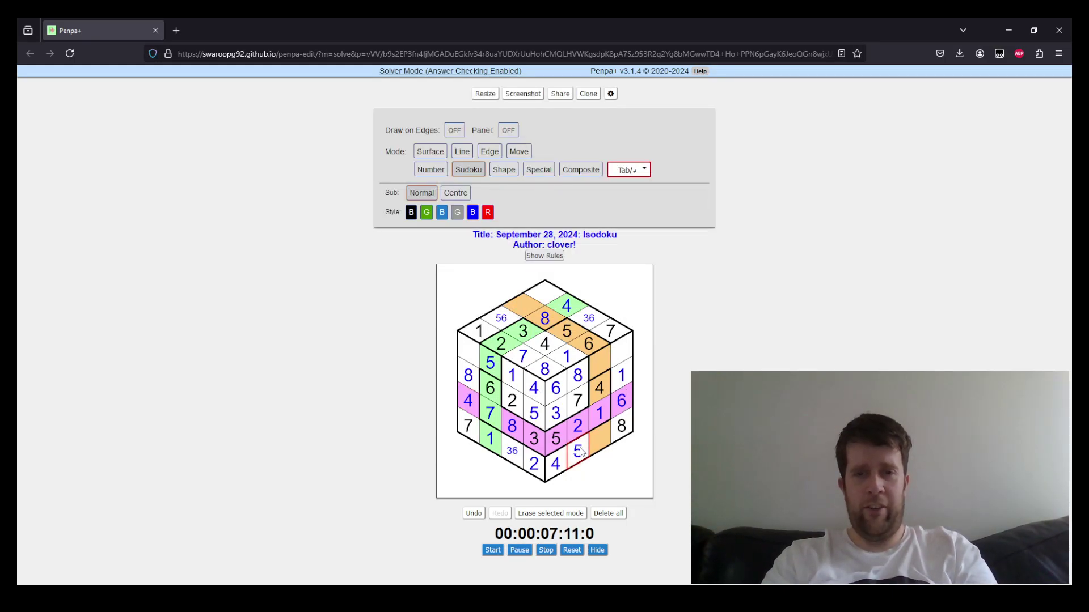
{"action": "type", "text": "5"}
{"action": "left_click", "coordinate": [516, 451]}
{"action": "type", "text": "6"}
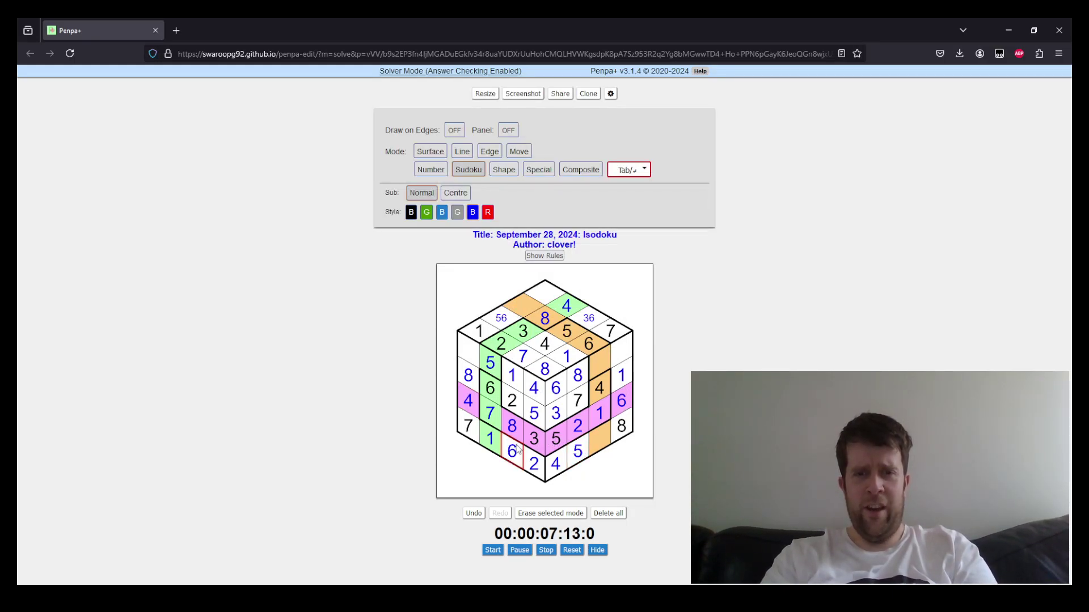
{"action": "left_click", "coordinate": [589, 322]}
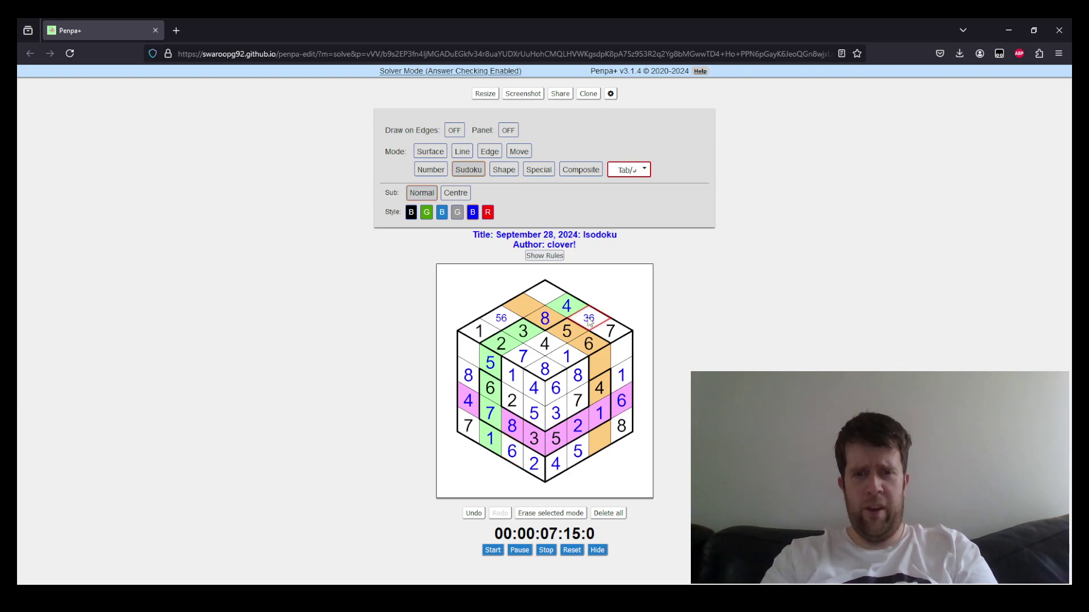
{"action": "type", "text": "3"}
{"action": "left_click", "coordinate": [500, 321]}
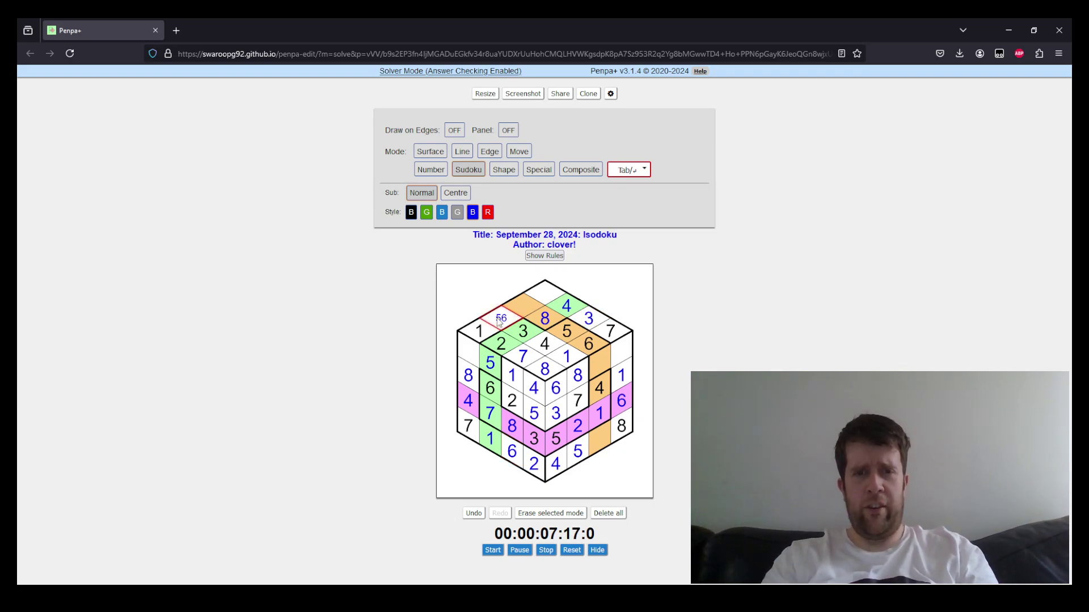
{"action": "type", "text": "6"}
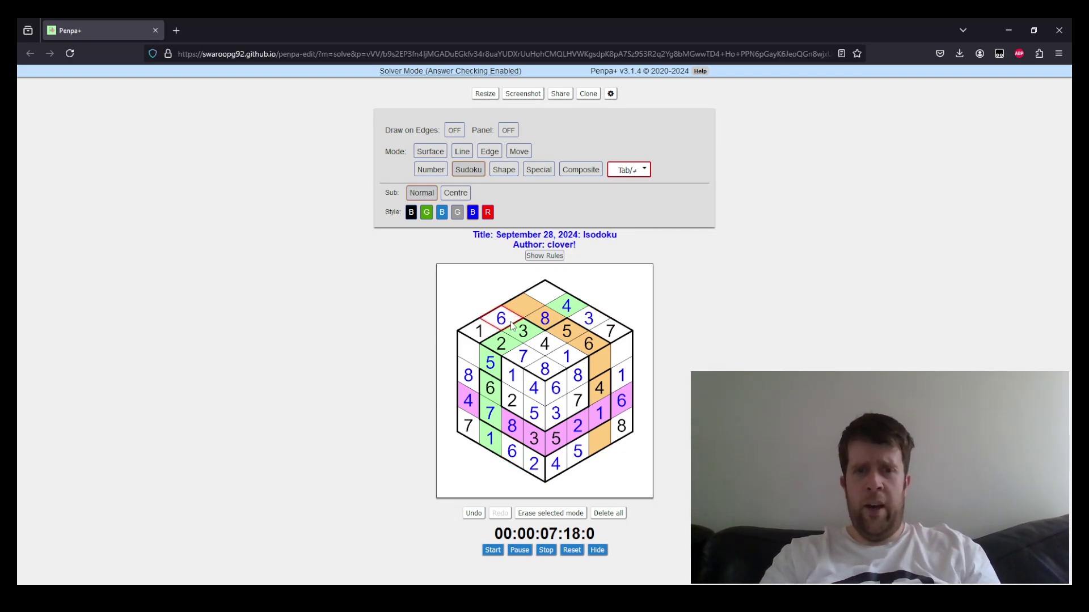
- Fill the last empty cells with 5, 2, 3, 7, 2 and 3, completing the solve
{"action": "left_click", "coordinate": [568, 311]}
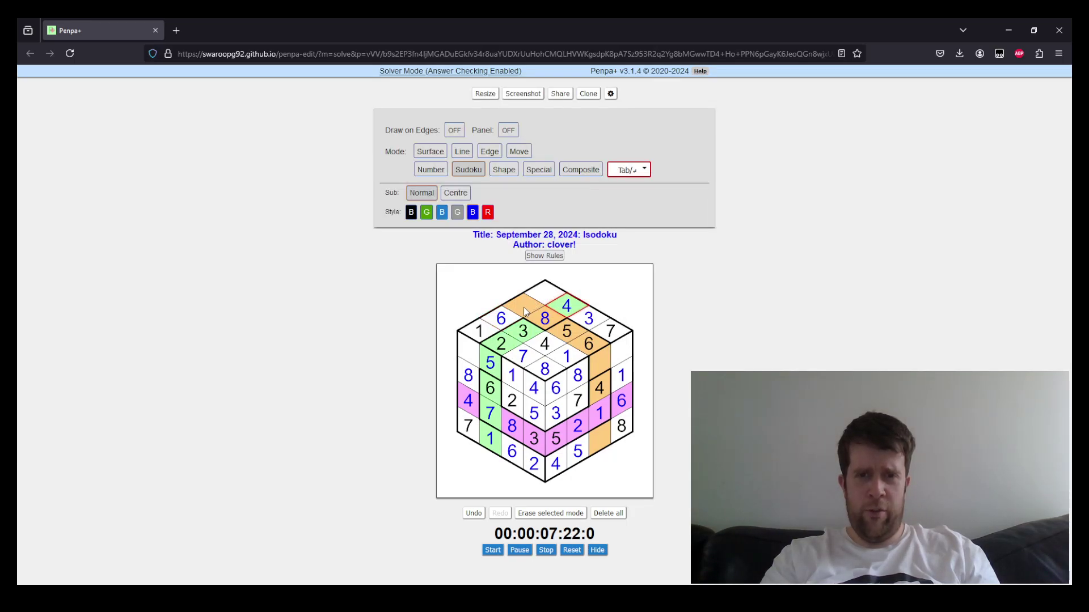
{"action": "left_click", "coordinate": [544, 293]}
{"action": "left_click", "coordinate": [569, 334]}
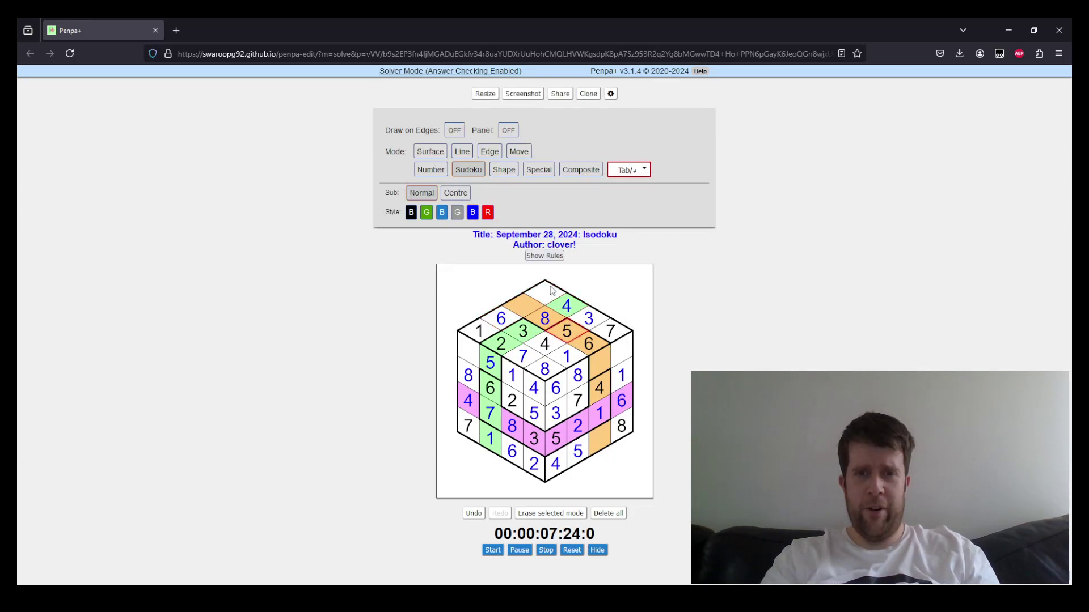
{"action": "left_click", "coordinate": [547, 289]}
{"action": "type", "text": "5"}
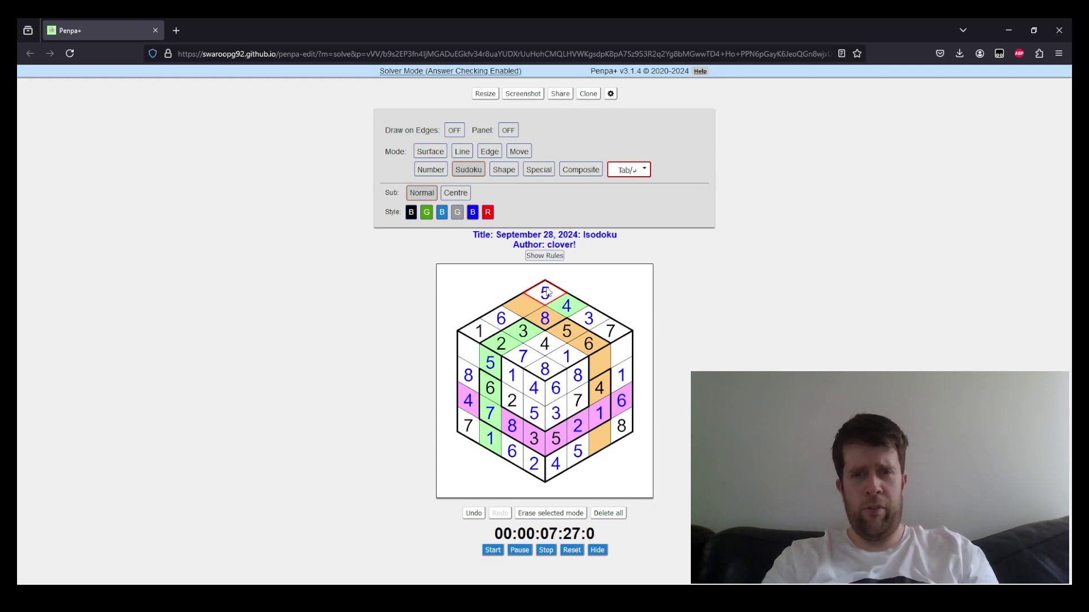
{"action": "left_click", "coordinate": [534, 303]}
{"action": "type", "text": "2"}
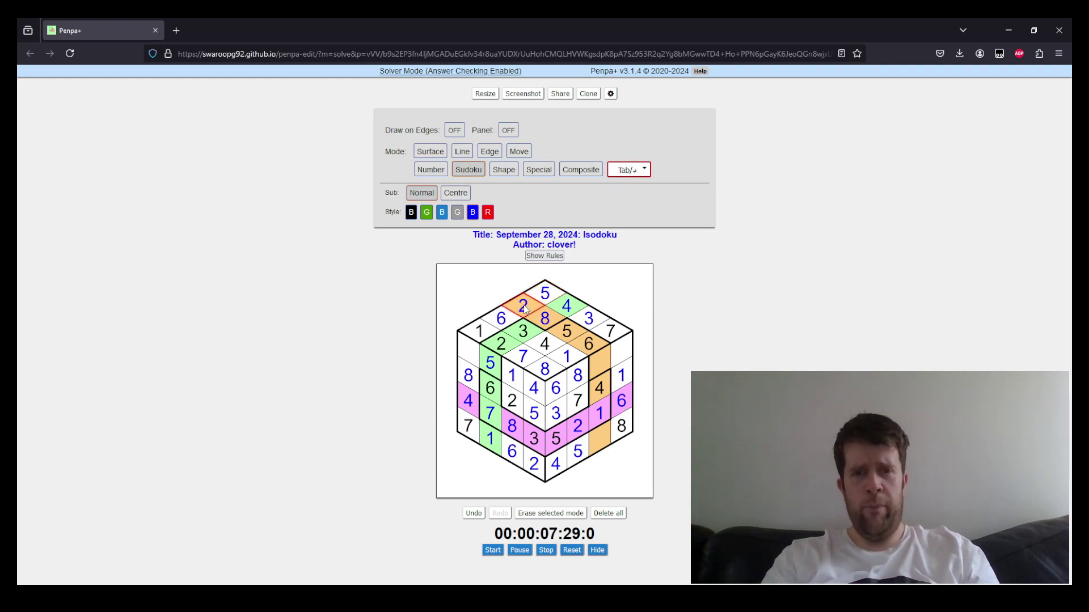
{"action": "left_click", "coordinate": [470, 353]}
{"action": "type", "text": "3"}
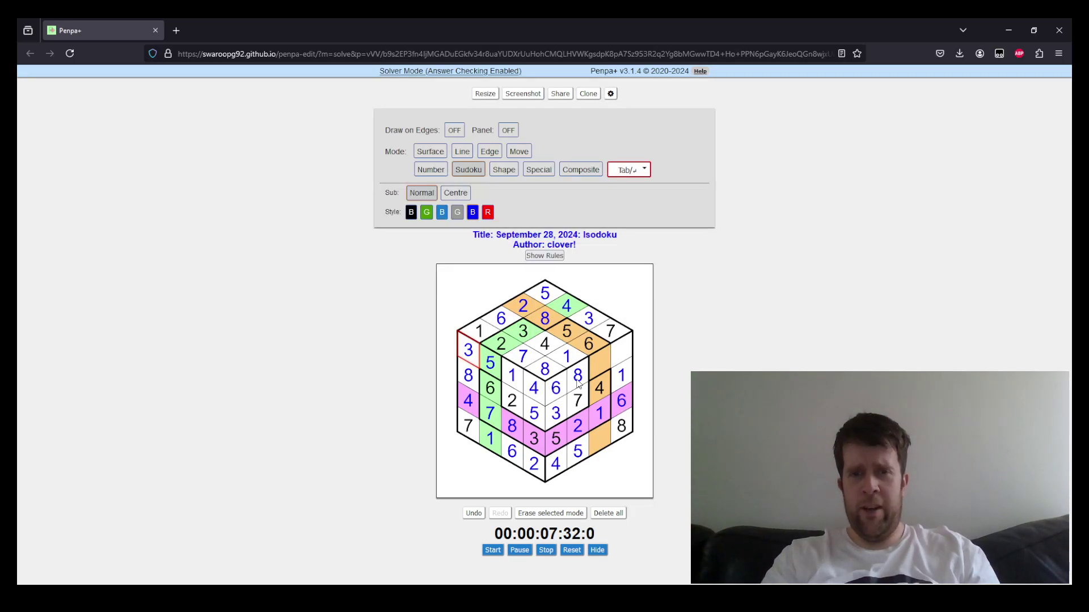
{"action": "left_click", "coordinate": [597, 368]}
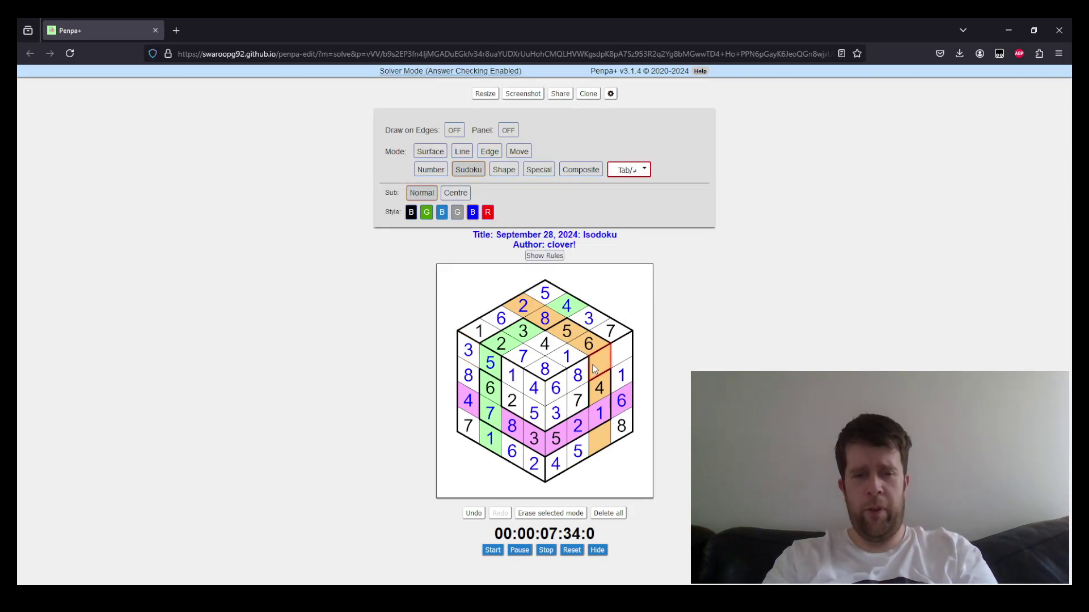
{"action": "type", "text": "7"}
{"action": "left_click", "coordinate": [619, 358]}
{"action": "type", "text": "2"}
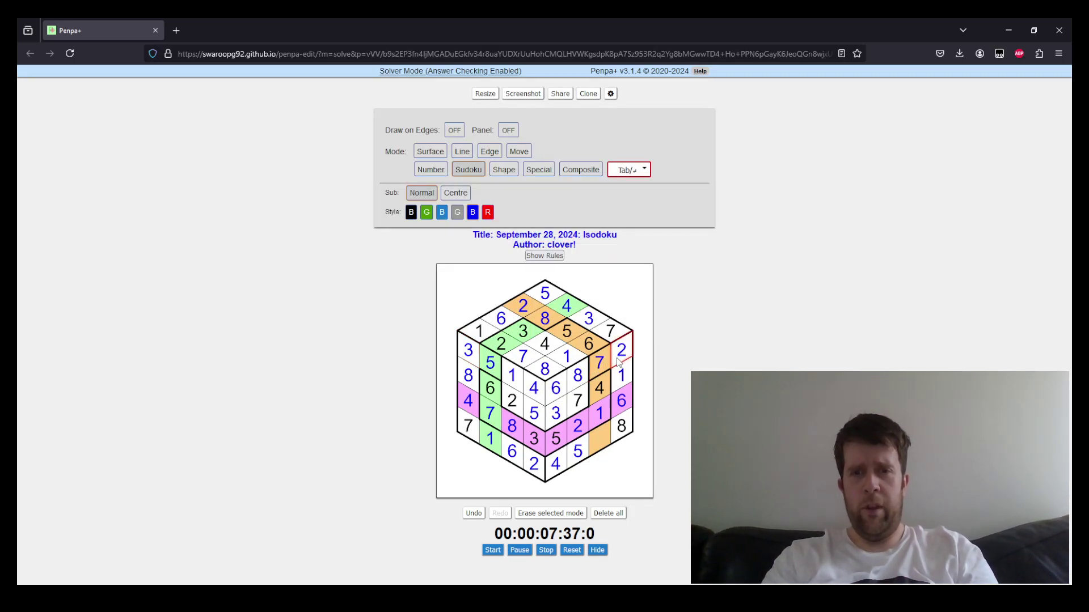
{"action": "left_click", "coordinate": [602, 438]}
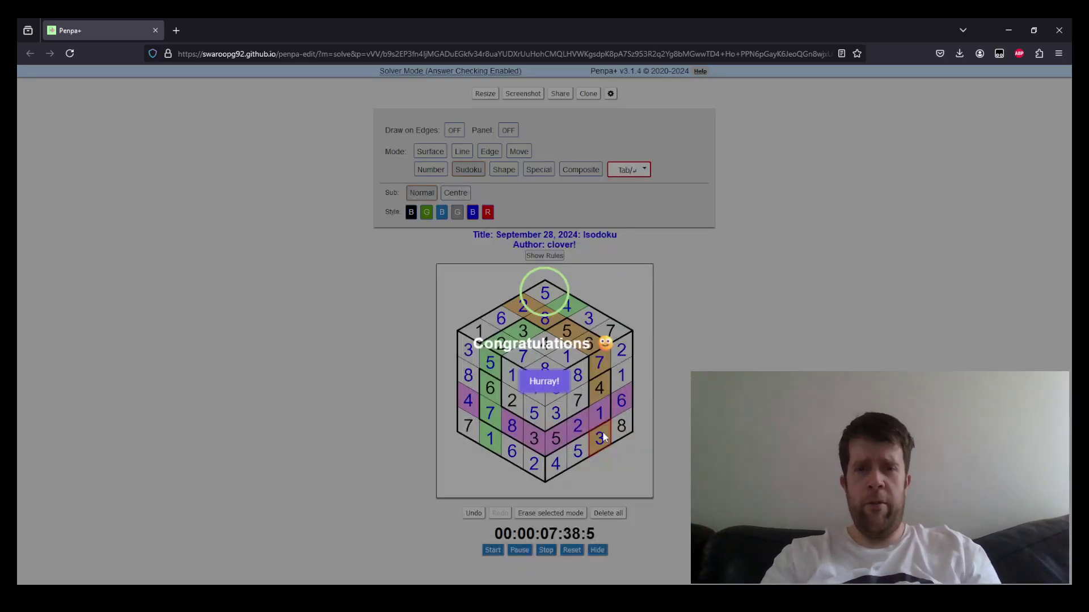